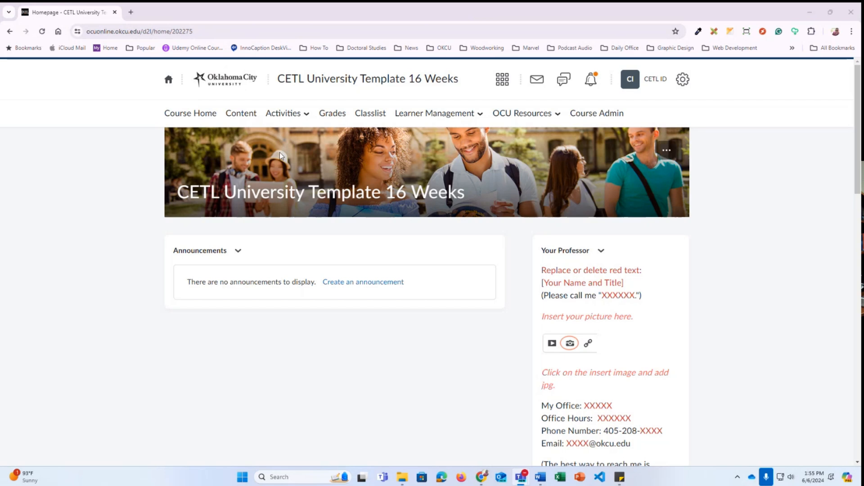
Open the Start Here unit in the course content and bring its list of pages into view.
{"action": "left_click", "coordinate": [242, 118]}
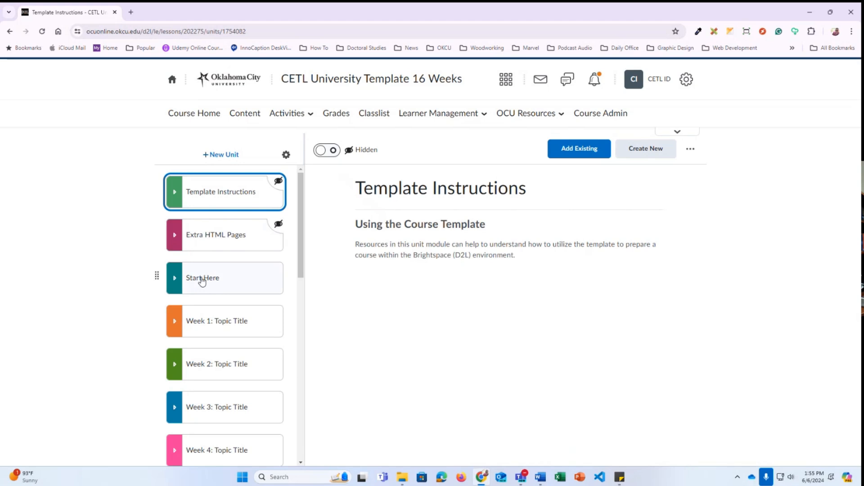
{"action": "left_click", "coordinate": [245, 284]}
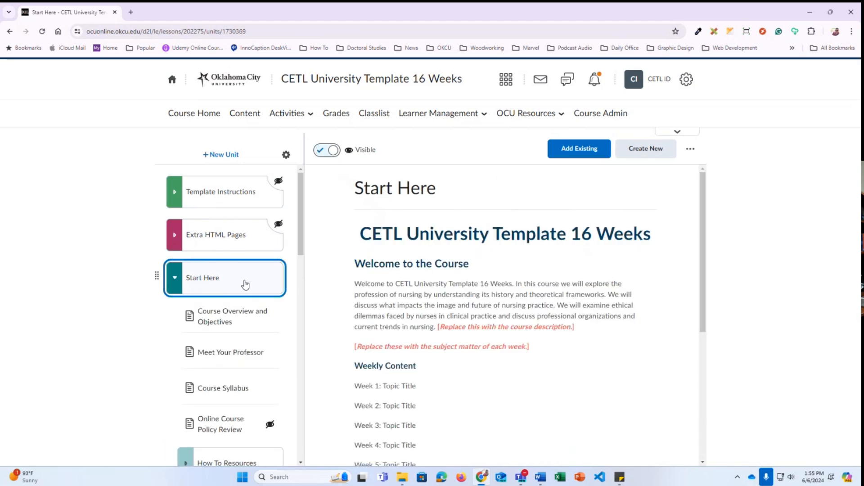
{"action": "left_click_drag", "start_coordinate": [300, 199], "coordinate": [301, 221]}
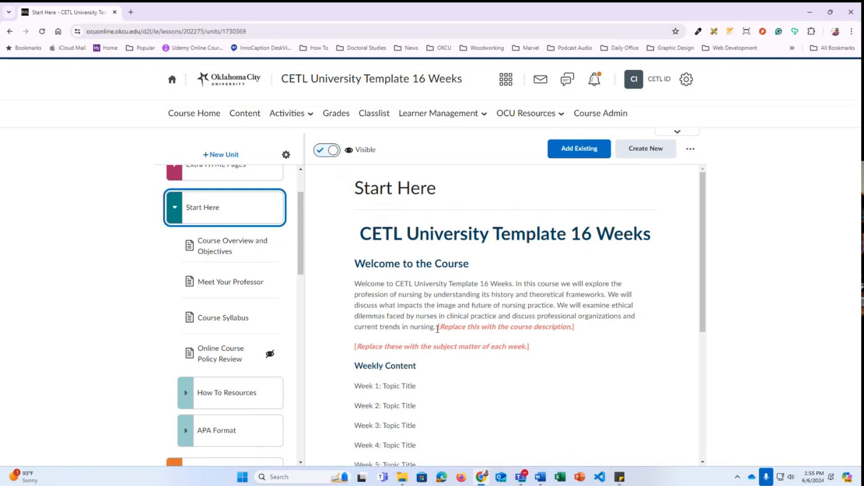
Examine the sample course description, the red replacement notes and the weekly Topic Title placeholders on the Start Here page.
{"action": "left_click_drag", "start_coordinate": [438, 329], "coordinate": [516, 284]}
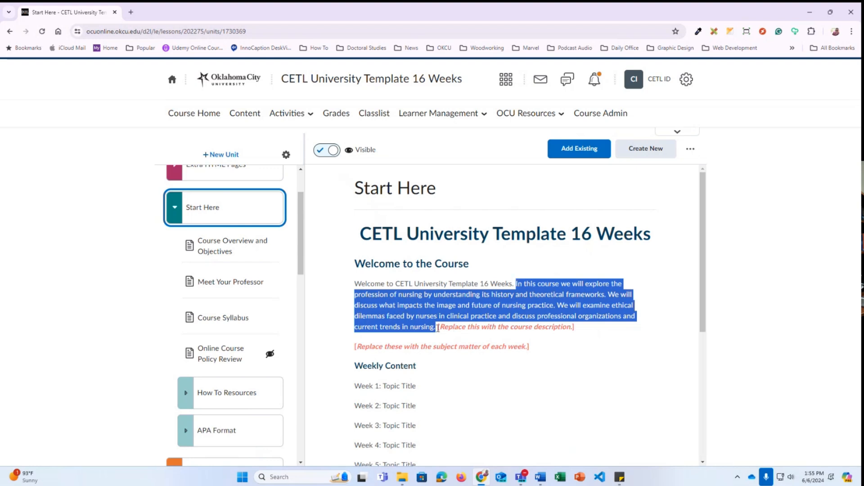
{"action": "left_click_drag", "start_coordinate": [437, 327], "coordinate": [578, 329]}
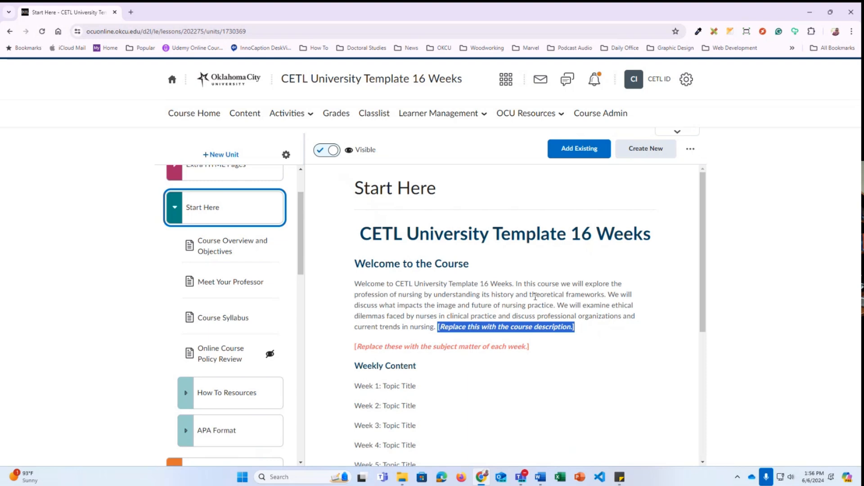
{"action": "left_click", "coordinate": [513, 300]}
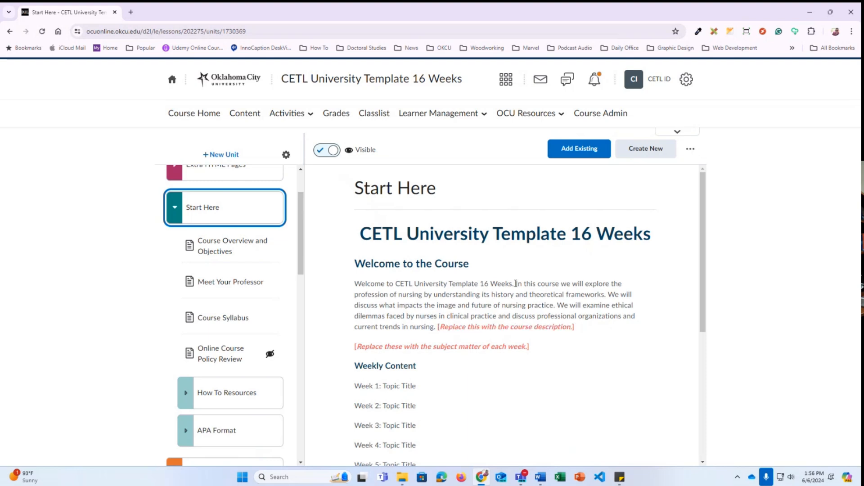
{"action": "left_click_drag", "start_coordinate": [515, 283], "coordinate": [439, 328]}
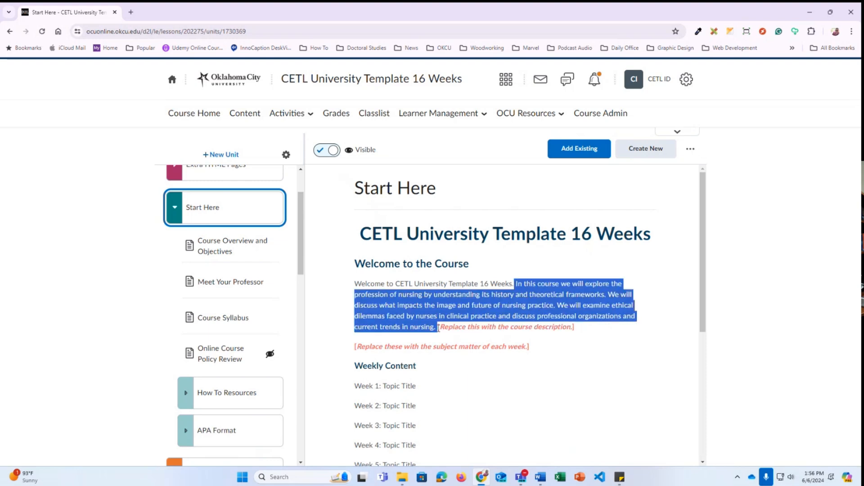
{"action": "scroll", "coordinate": [436, 328], "scroll_direction": "down", "scroll_amount": 2}
{"action": "left_click_drag", "start_coordinate": [417, 296], "coordinate": [382, 297]}
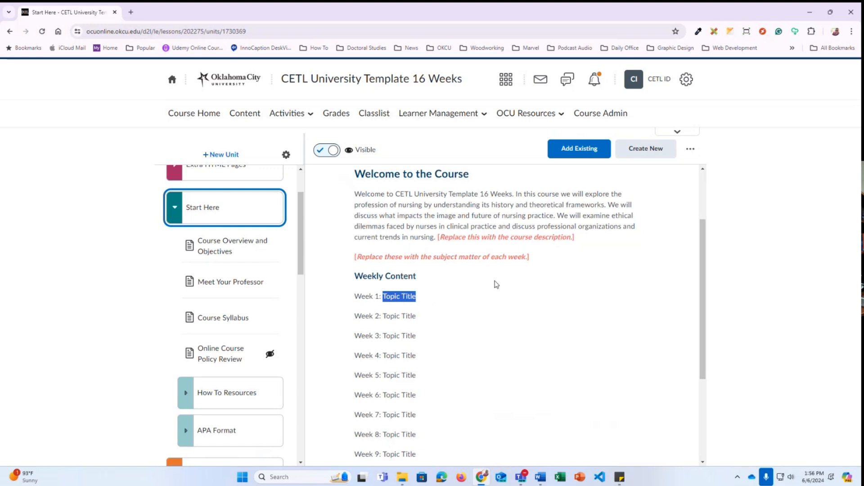
{"action": "left_click", "coordinate": [463, 288]}
{"action": "scroll", "coordinate": [466, 290], "scroll_direction": "up", "scroll_amount": 2}
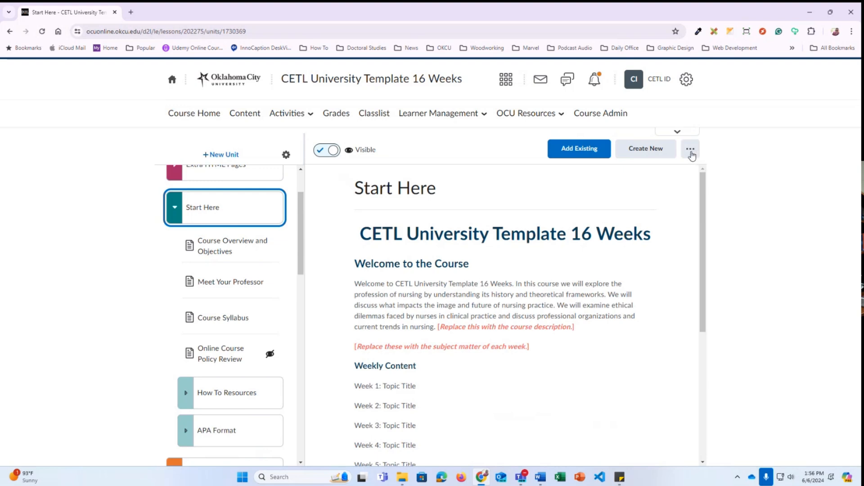
Inspect the {OrgUnitName} placeholders in the Start Here unit's edit view, then leave it, discarding changes.
{"action": "left_click", "coordinate": [692, 155]}
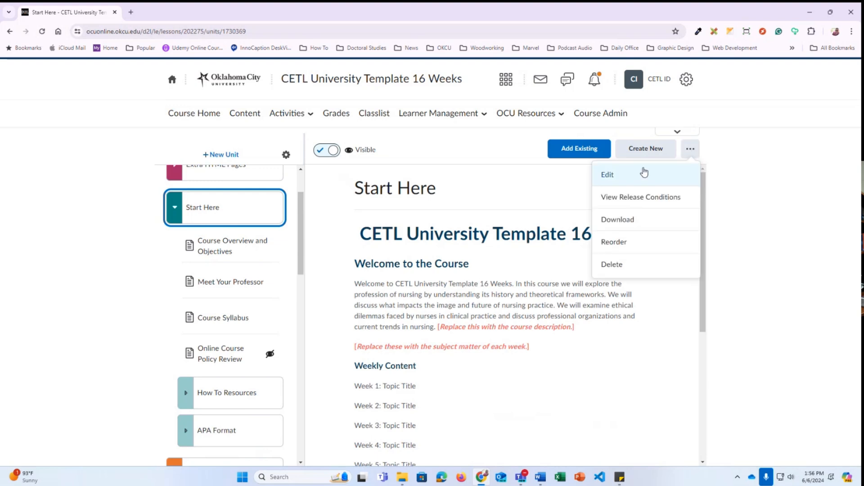
{"action": "left_click", "coordinate": [609, 176]}
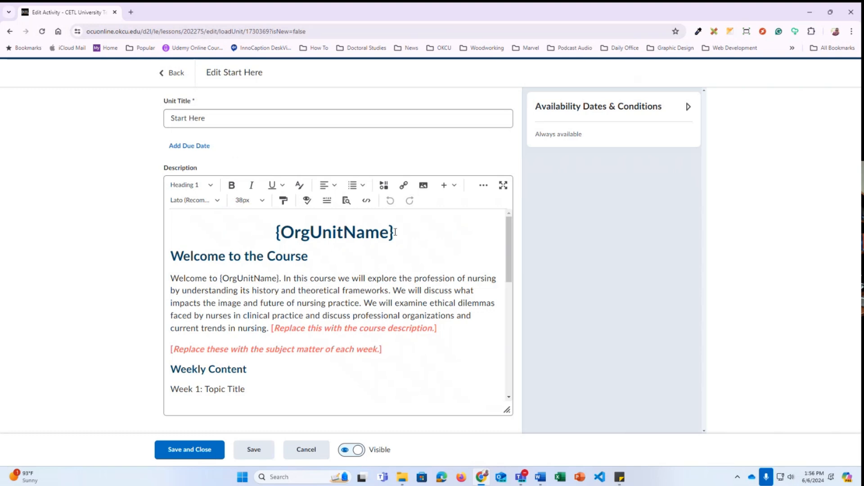
{"action": "left_click_drag", "start_coordinate": [395, 233], "coordinate": [275, 234]}
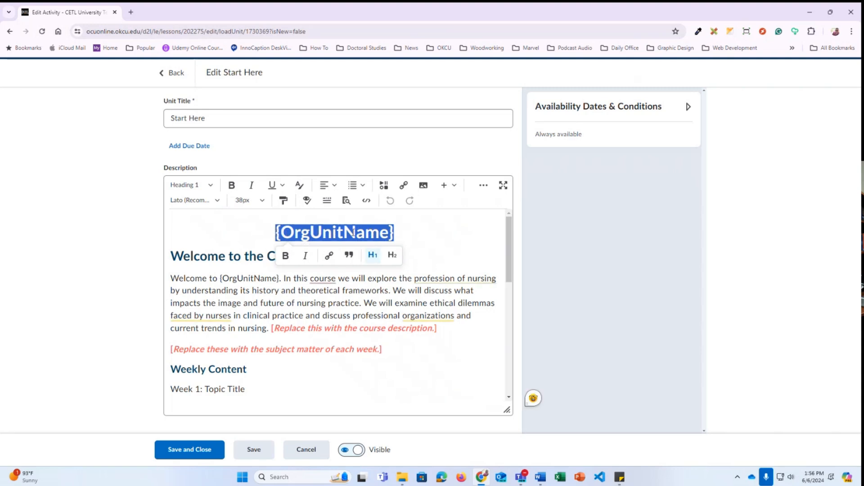
{"action": "left_click_drag", "start_coordinate": [279, 279], "coordinate": [220, 280]}
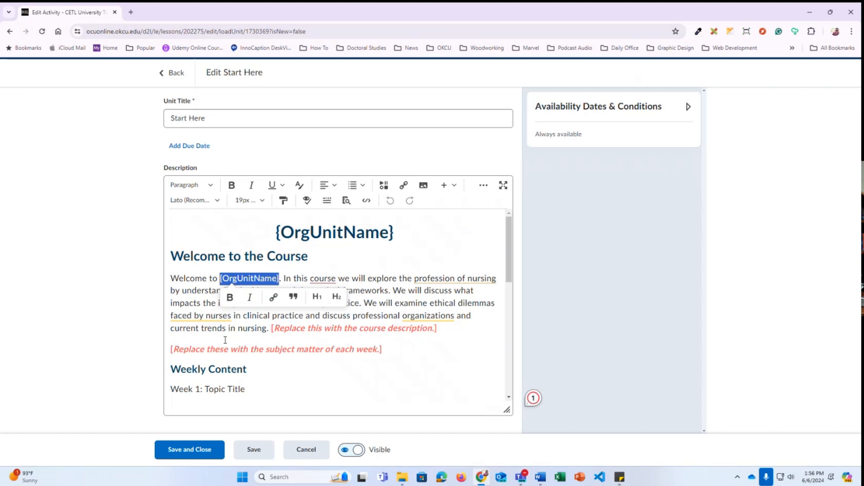
{"action": "left_click", "coordinate": [317, 454]}
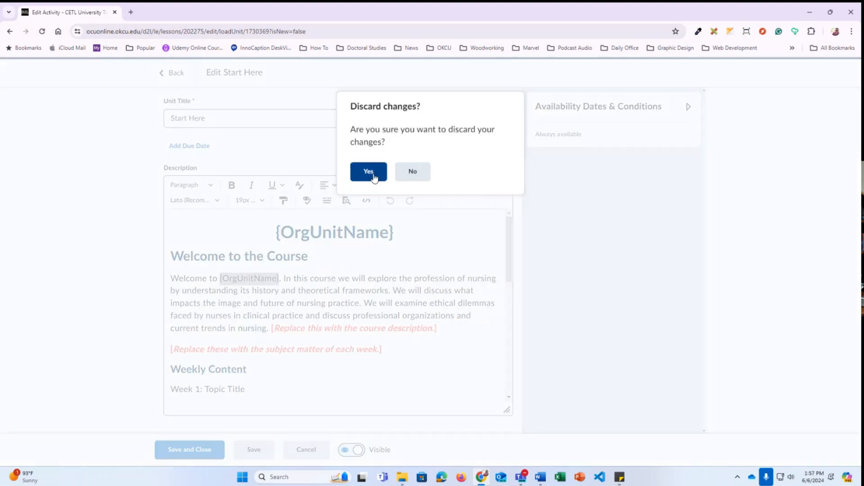
{"action": "left_click", "coordinate": [368, 172]}
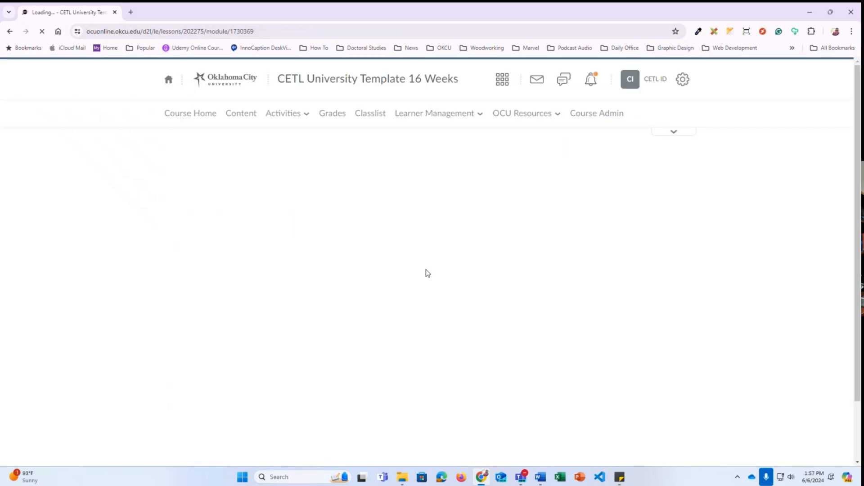
Compare the course name in the Start Here heading, the page header and the welcome sentence.
{"action": "left_click_drag", "start_coordinate": [360, 234], "coordinate": [660, 242]}
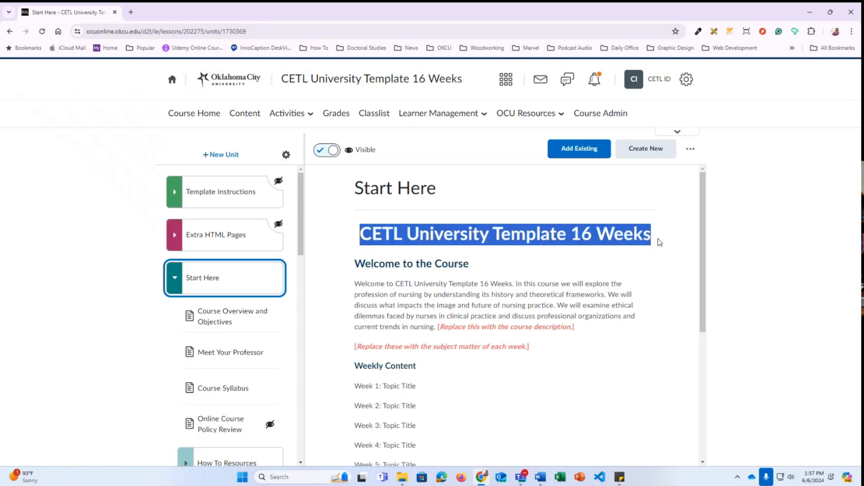
{"action": "left_click_drag", "start_coordinate": [282, 80], "coordinate": [466, 84]}
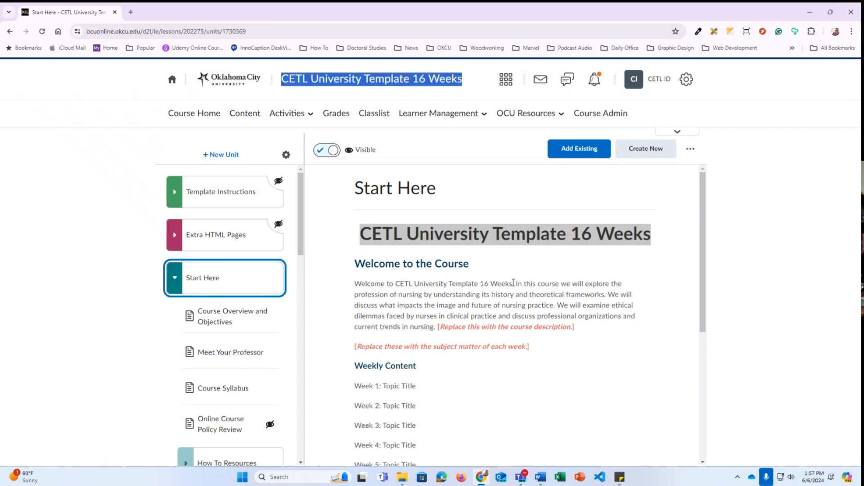
{"action": "left_click_drag", "start_coordinate": [513, 283], "coordinate": [398, 285]}
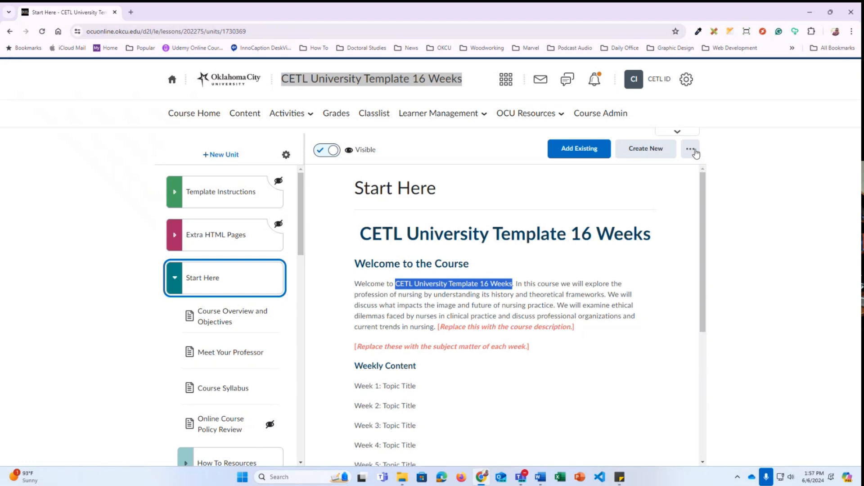
Open the Start Here unit for editing and select the sample nursing description after the welcome sentence.
{"action": "left_click", "coordinate": [692, 150]}
{"action": "left_click", "coordinate": [608, 177]}
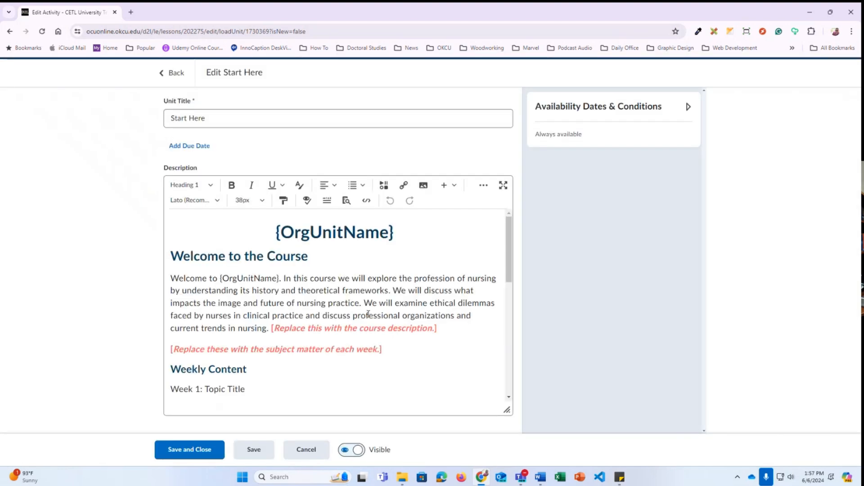
{"action": "left_click_drag", "start_coordinate": [283, 279], "coordinate": [269, 328]}
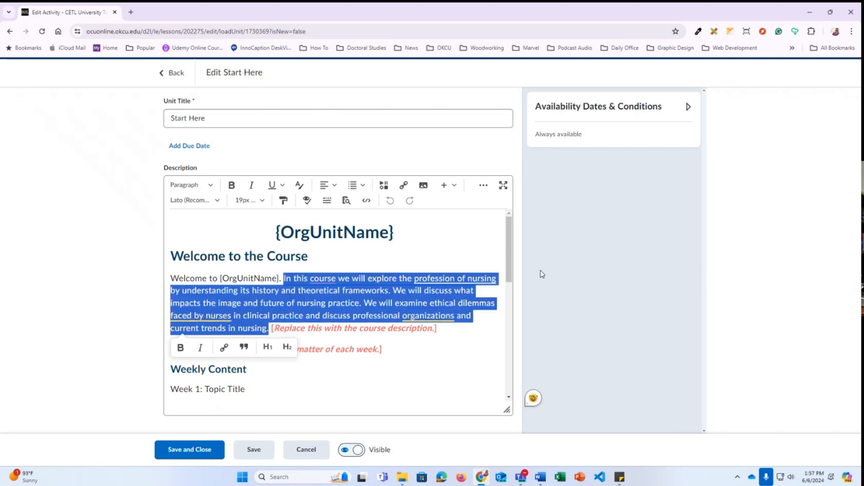
Switch to the ADCP 1163 Syllabus in Word, copy the paragraph under Course Description & Objectives, and return to the unit editor.
{"action": "left_click", "coordinate": [540, 482]}
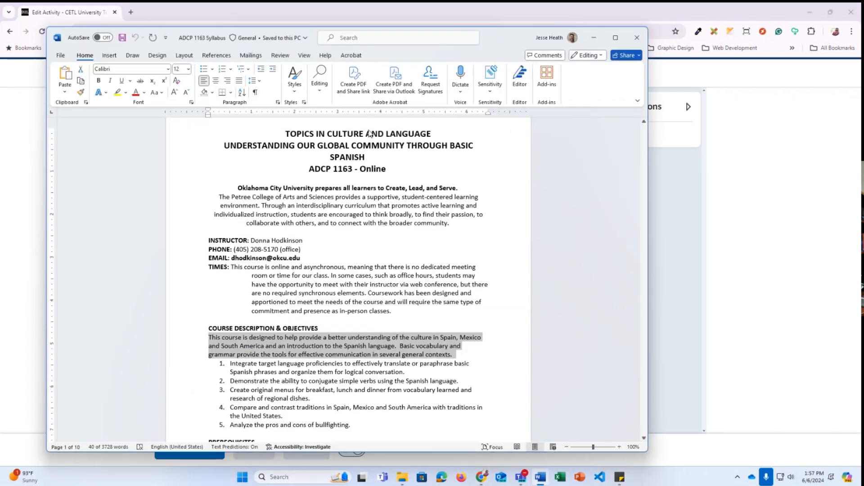
{"action": "left_click_drag", "start_coordinate": [501, 38], "coordinate": [522, 28]}
{"action": "left_click", "coordinate": [307, 329]}
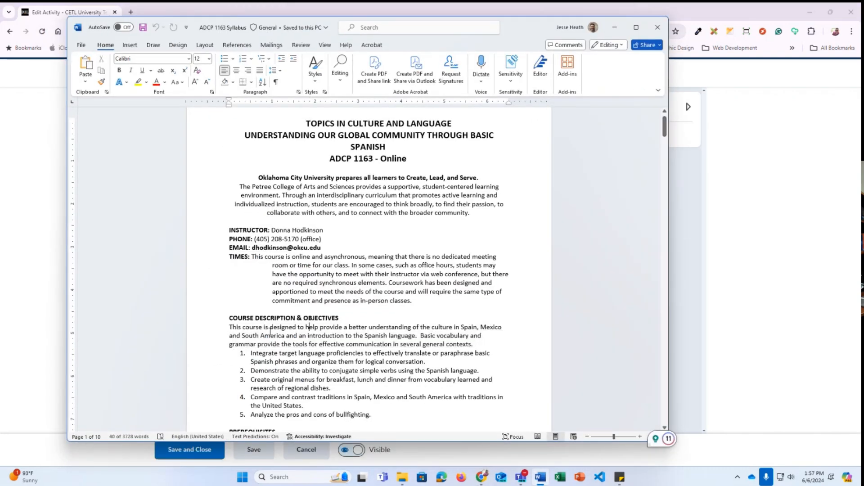
{"action": "left_click_drag", "start_coordinate": [229, 327], "coordinate": [480, 344]}
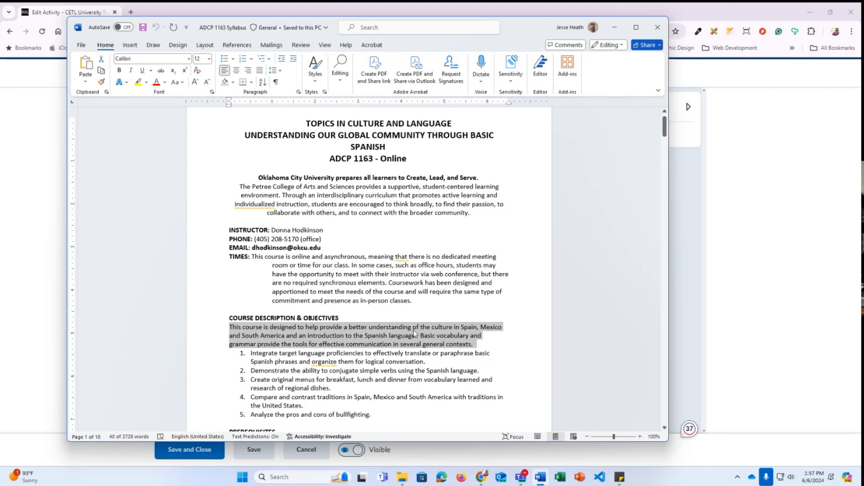
{"action": "right_click", "coordinate": [393, 336]}
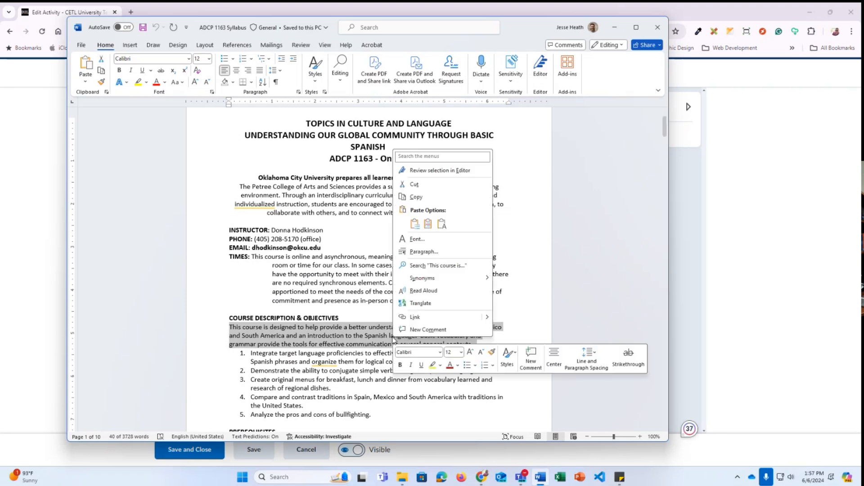
{"action": "left_click", "coordinate": [416, 197]}
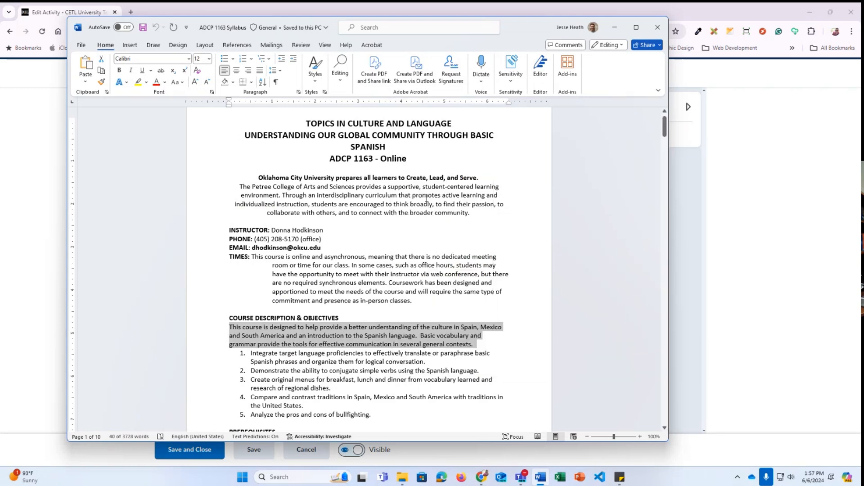
{"action": "left_click", "coordinate": [614, 27]}
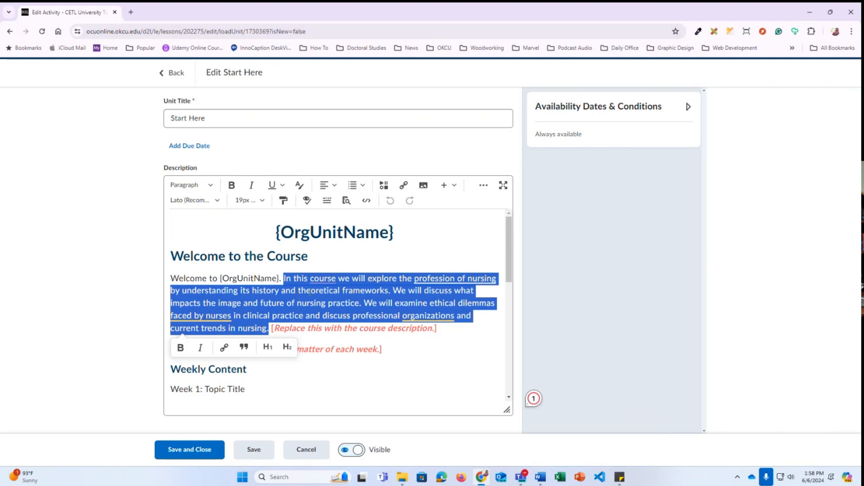
Replace the selected nursing text with the copied course description, removing its formatting, and join it to the welcome sentence.
{"action": "right_click", "coordinate": [309, 292]}
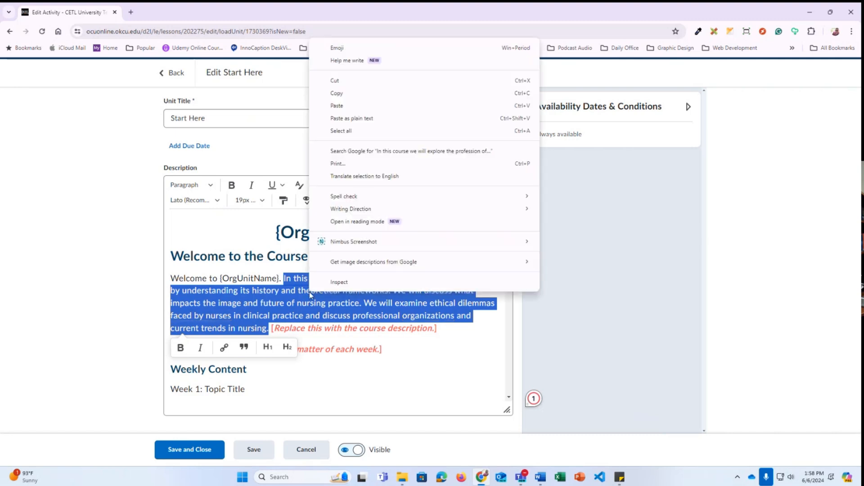
{"action": "left_click", "coordinate": [345, 107]}
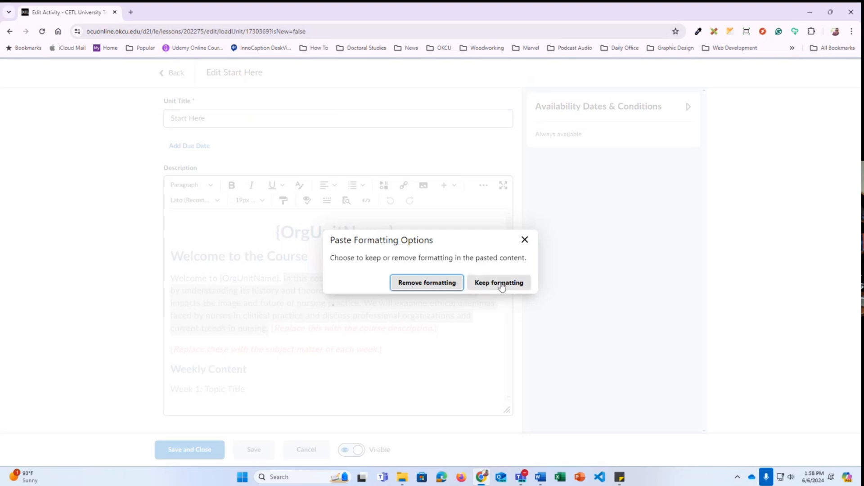
{"action": "left_click", "coordinate": [419, 283]}
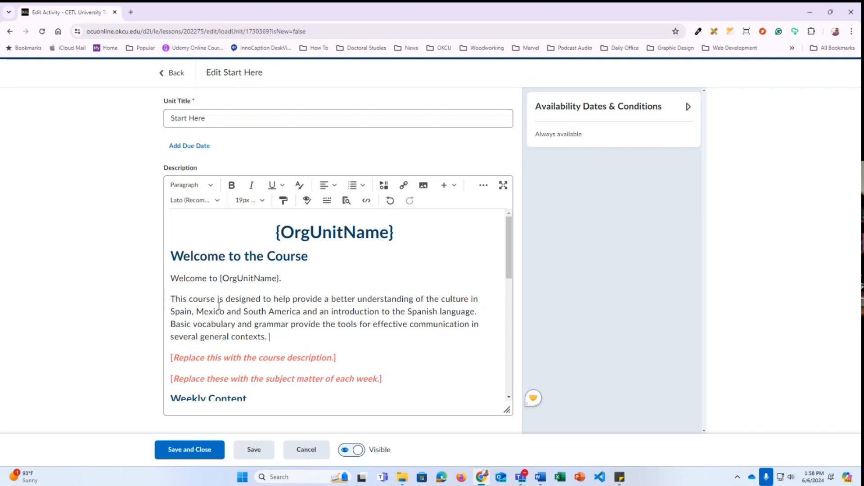
{"action": "left_click", "coordinate": [323, 331]}
{"action": "key", "text": "BackSpace"}
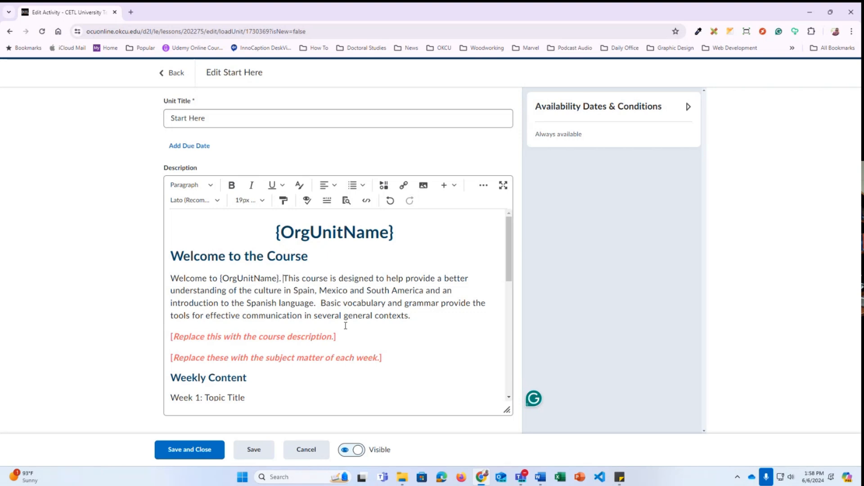
Delete the red "[Replace this with the course description.]" note and its leftover empty line.
{"action": "left_click_drag", "start_coordinate": [336, 337], "coordinate": [168, 337]}
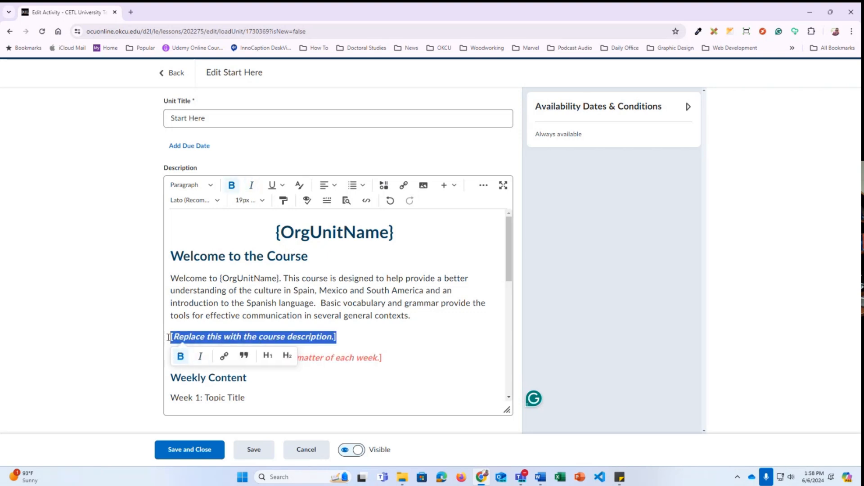
{"action": "key", "text": "BackSpace"}
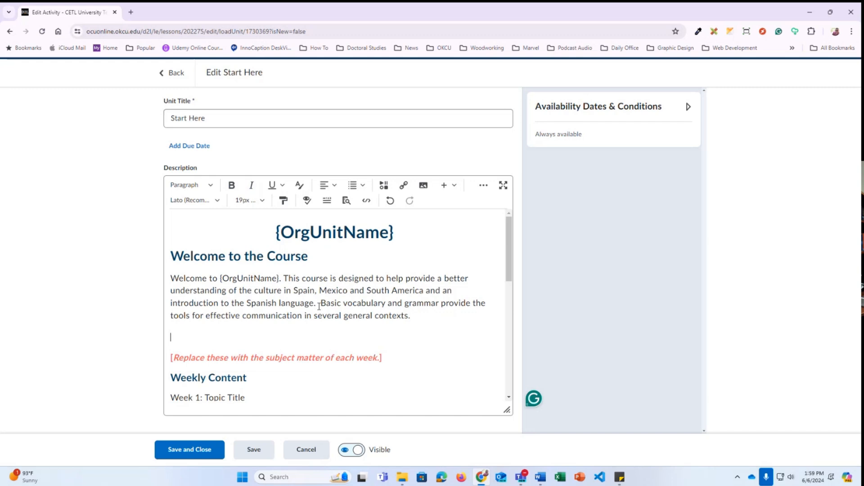
{"action": "key", "text": "BackSpace"}
Select several "Topic Title" placeholders under Weekly Content and delete the red "[Replace these with the subject matter of each week.]" note.
{"action": "scroll", "coordinate": [263, 328], "scroll_direction": "down", "scroll_amount": 4}
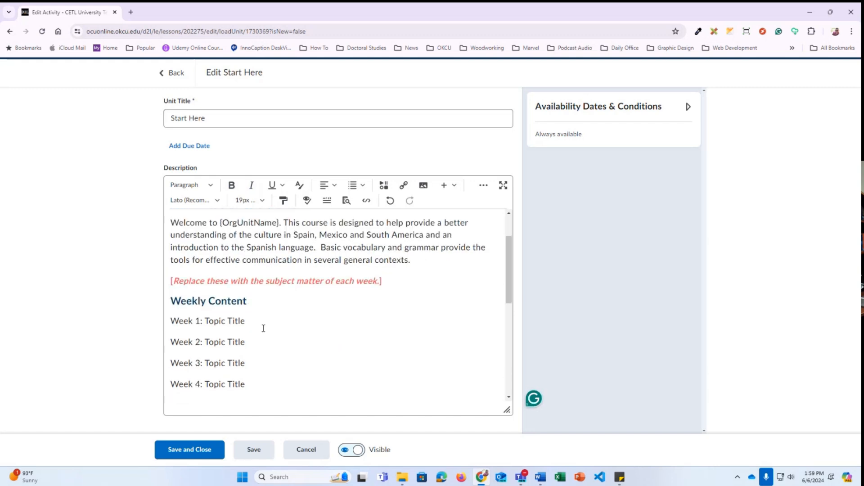
{"action": "left_click_drag", "start_coordinate": [253, 290], "coordinate": [205, 287]}
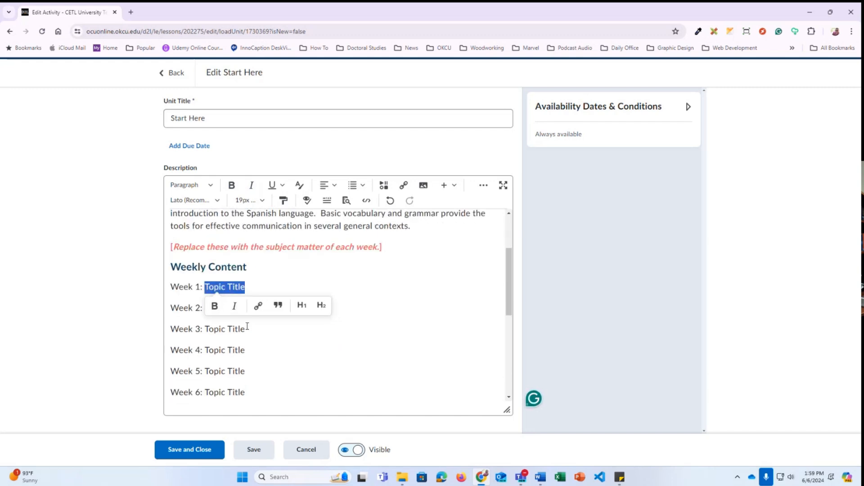
{"action": "left_click_drag", "start_coordinate": [250, 330], "coordinate": [205, 329]}
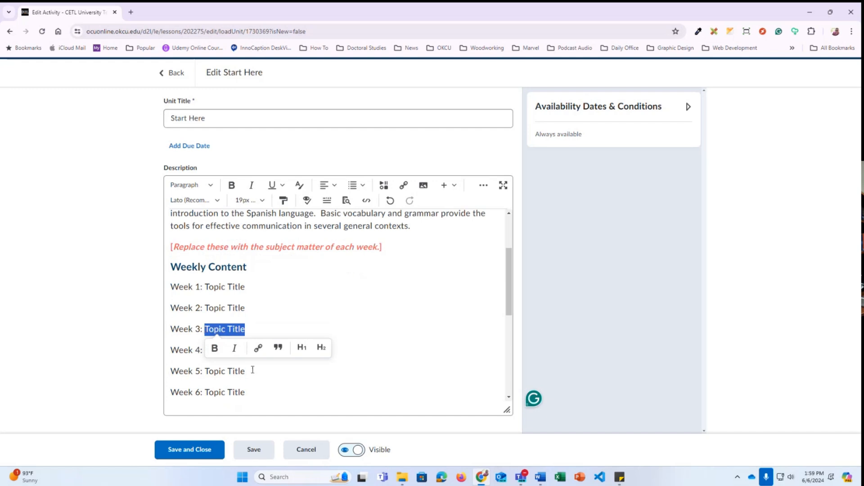
{"action": "left_click_drag", "start_coordinate": [253, 371], "coordinate": [206, 372]}
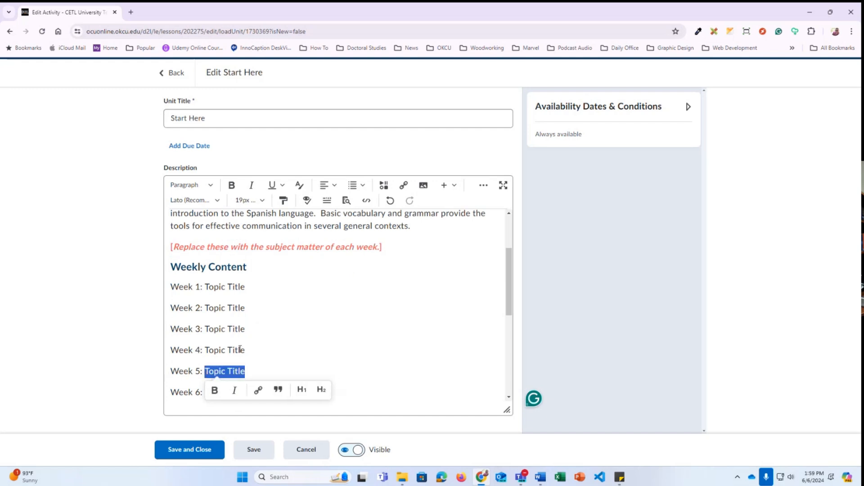
{"action": "left_click_drag", "start_coordinate": [385, 247], "coordinate": [169, 251]}
{"action": "key", "text": "BackSpace"}
{"action": "key", "text": "BackSpace"}
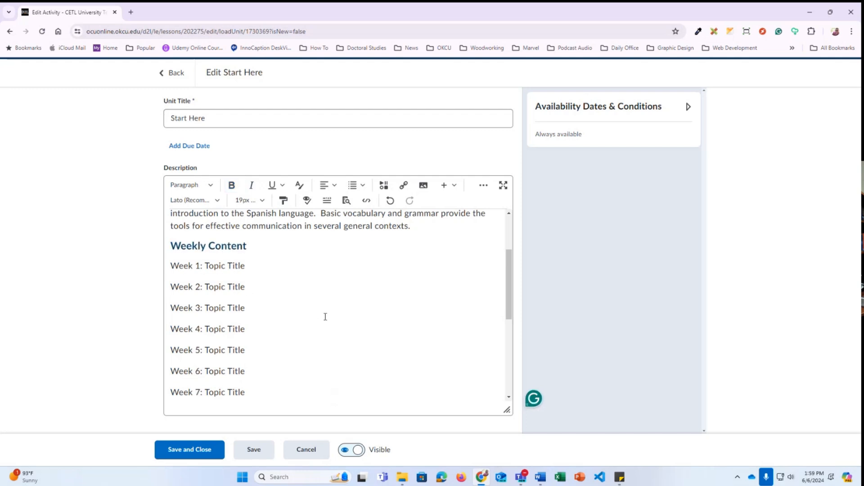
Review the remaining weekly topic placeholders through Week 16, and leave the Start Here unit editor, discarding the changes.
{"action": "scroll", "coordinate": [325, 317], "scroll_direction": "down", "scroll_amount": 2}
{"action": "scroll", "coordinate": [325, 317], "scroll_direction": "down", "scroll_amount": 3}
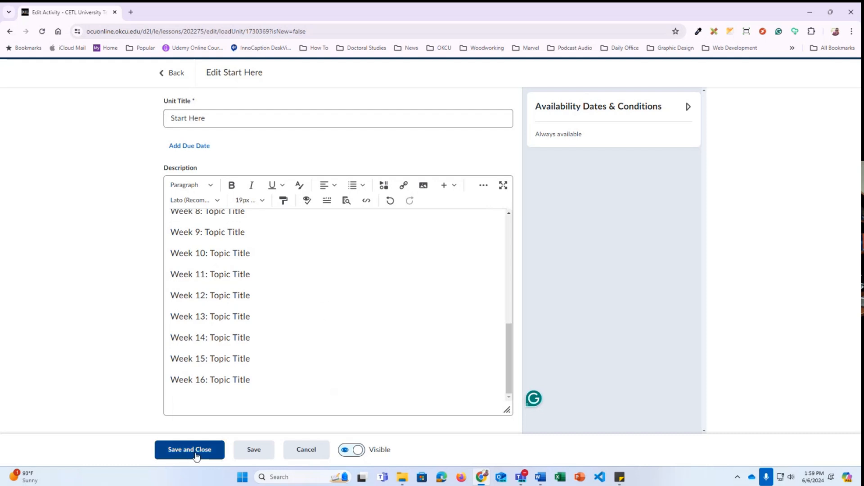
{"action": "left_click", "coordinate": [309, 456]}
{"action": "left_click", "coordinate": [368, 172]}
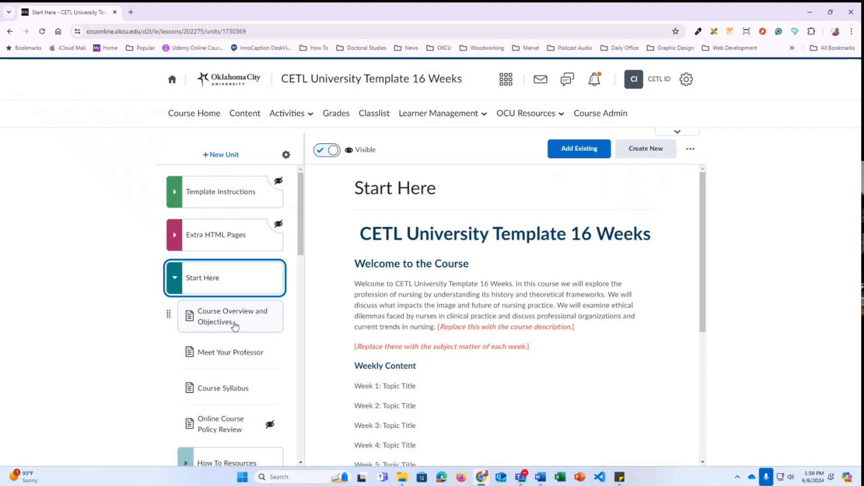
Open the Course Overview and Objectives page under Start Here and examine its sample overview paragraph and list of course objectives.
{"action": "left_click", "coordinate": [234, 326]}
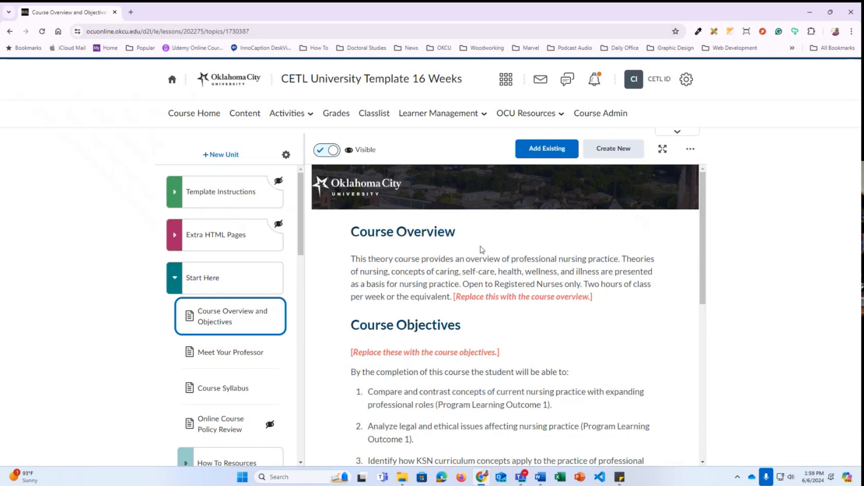
{"action": "left_click", "coordinate": [703, 317]}
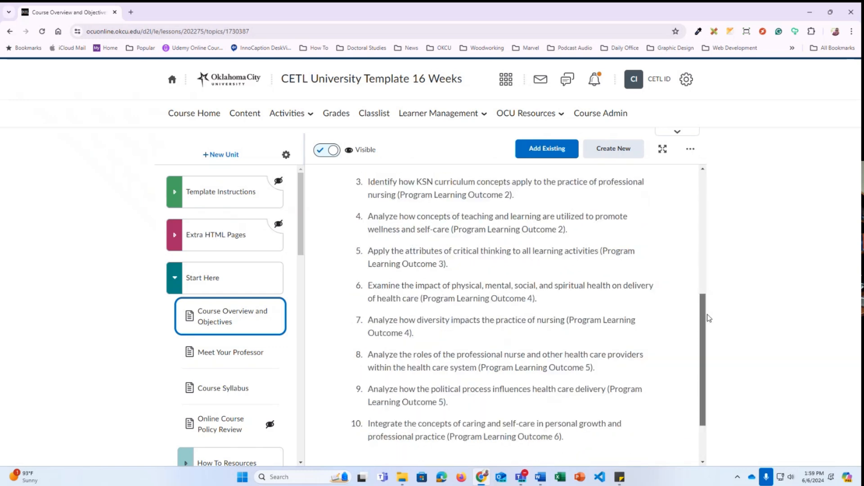
{"action": "left_click_drag", "start_coordinate": [707, 316], "coordinate": [704, 350]}
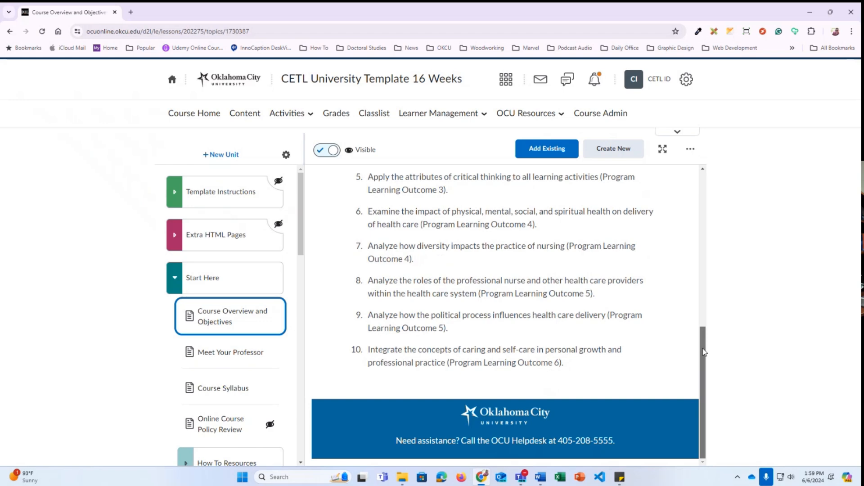
{"action": "left_click_drag", "start_coordinate": [704, 353], "coordinate": [705, 197]}
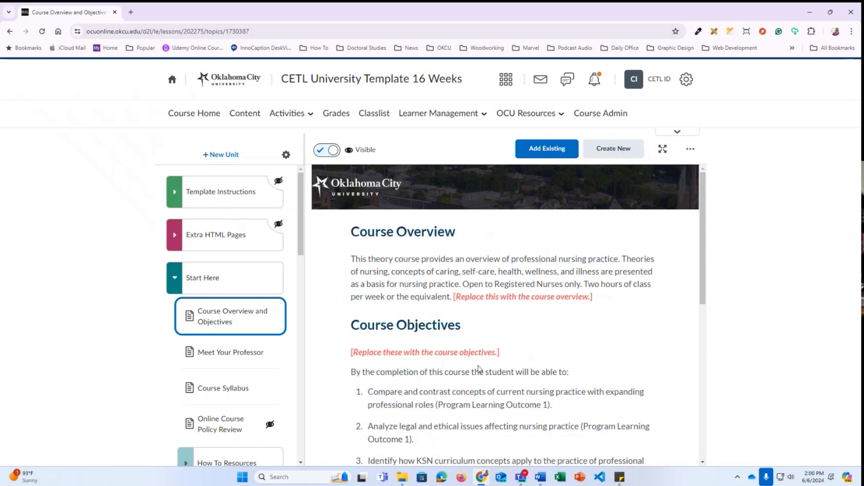
{"action": "left_click_drag", "start_coordinate": [352, 260], "coordinate": [454, 301]}
{"action": "scroll", "coordinate": [454, 302], "scroll_direction": "down", "scroll_amount": 3}
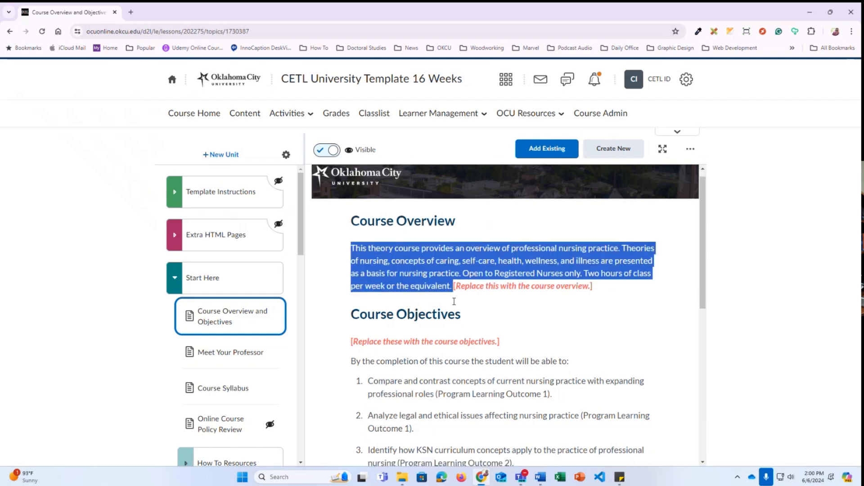
{"action": "left_click_drag", "start_coordinate": [368, 256], "coordinate": [543, 396]}
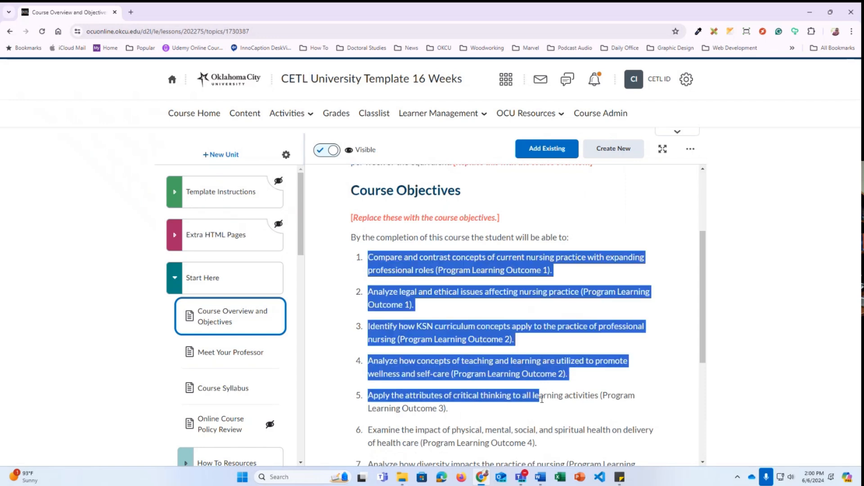
{"action": "left_click", "coordinate": [530, 306]}
{"action": "scroll", "coordinate": [533, 316], "scroll_direction": "up", "scroll_amount": 3}
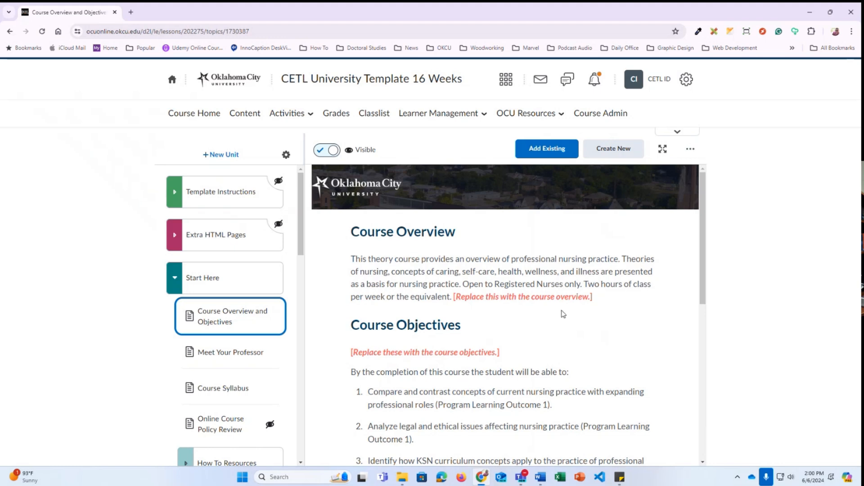
Open the Course Overview and Objectives page for editing, delete the red "[Replace this with the course overview.]" note, and discard the change.
{"action": "left_click", "coordinate": [690, 149]}
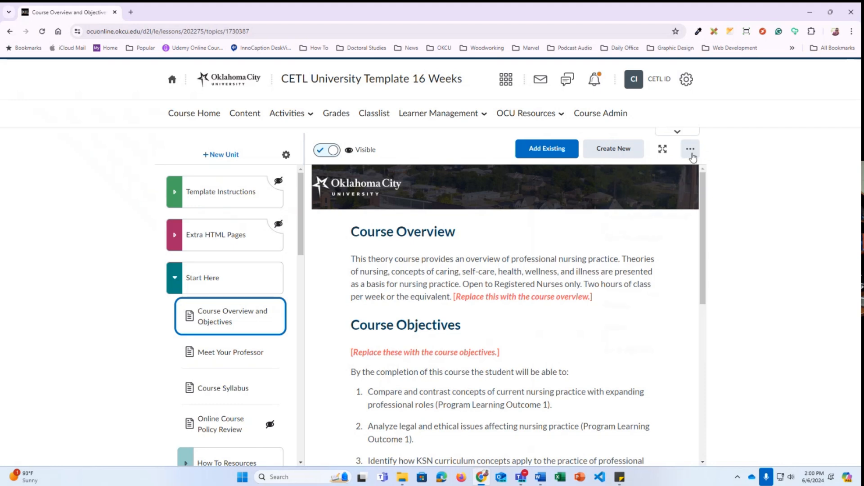
{"action": "left_click", "coordinate": [603, 176]}
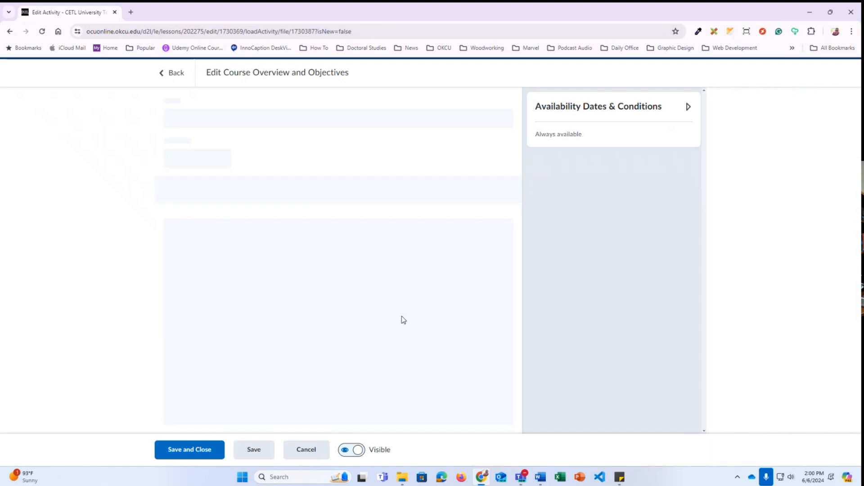
{"action": "scroll", "coordinate": [315, 315], "scroll_direction": "down", "scroll_amount": 1}
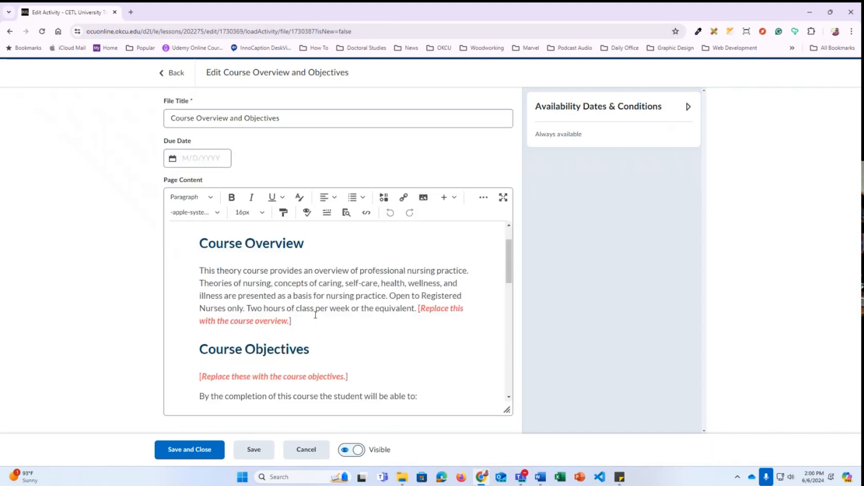
{"action": "left_click_drag", "start_coordinate": [419, 309], "coordinate": [200, 270]}
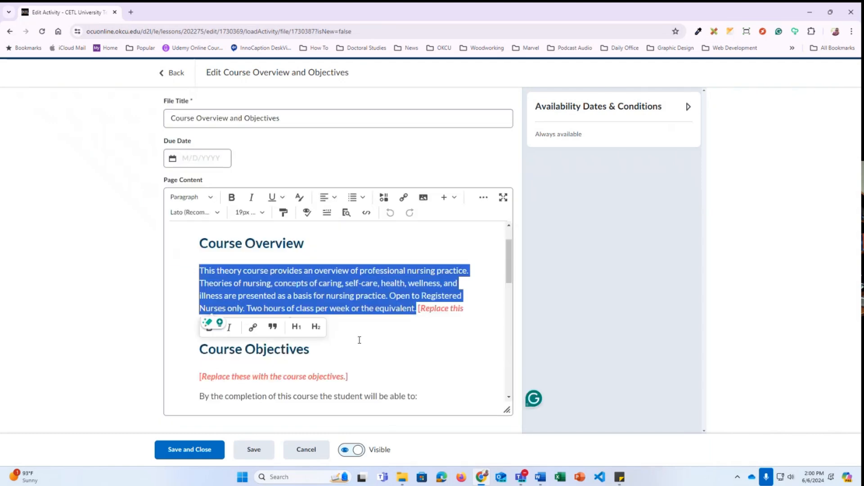
{"action": "left_click", "coordinate": [310, 350]}
{"action": "left_click_drag", "start_coordinate": [418, 309], "coordinate": [435, 323]}
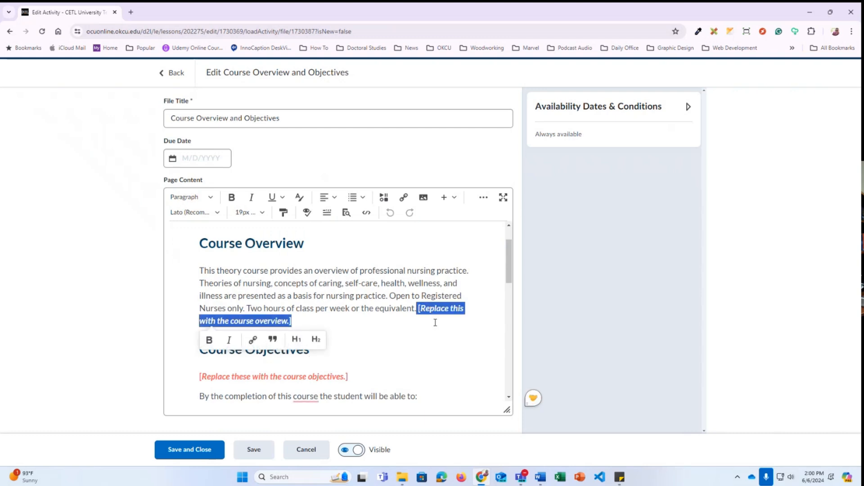
{"action": "key", "text": "BackSpace"}
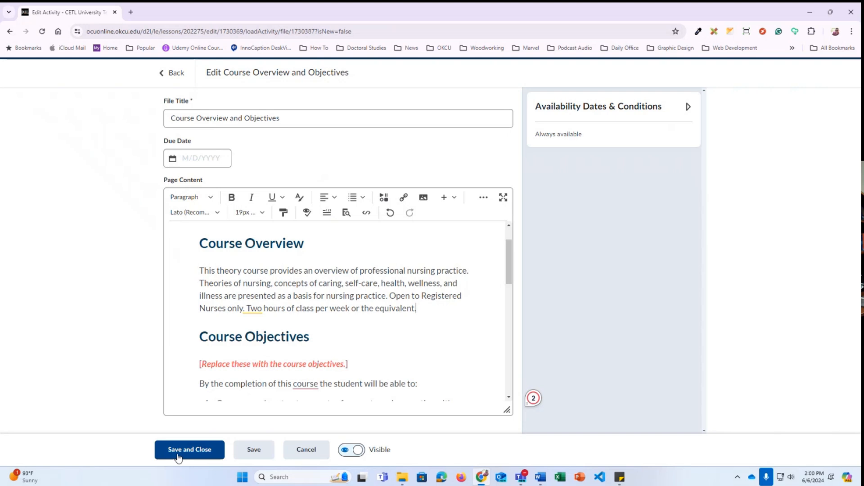
{"action": "left_click", "coordinate": [313, 450]}
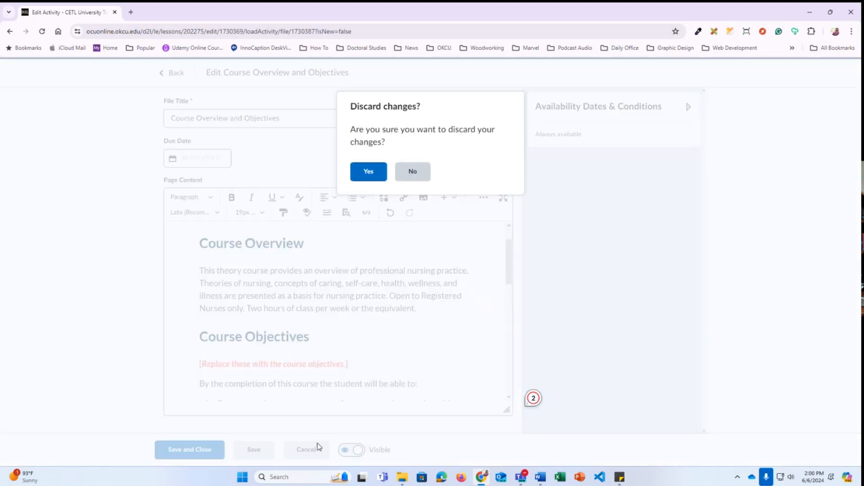
{"action": "left_click", "coordinate": [368, 177]}
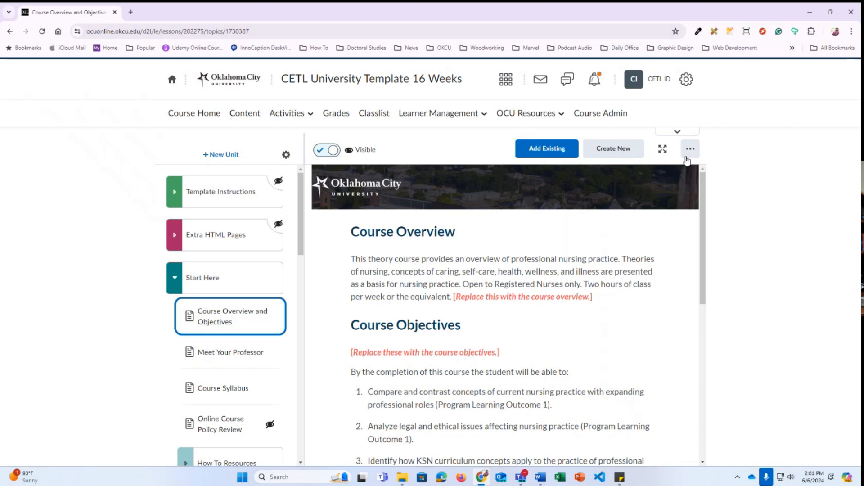
Reopen the Course Overview and Objectives page for editing and delete the university logo and banner image above the Course Overview heading.
{"action": "left_click", "coordinate": [687, 157]}
{"action": "left_click", "coordinate": [657, 176]}
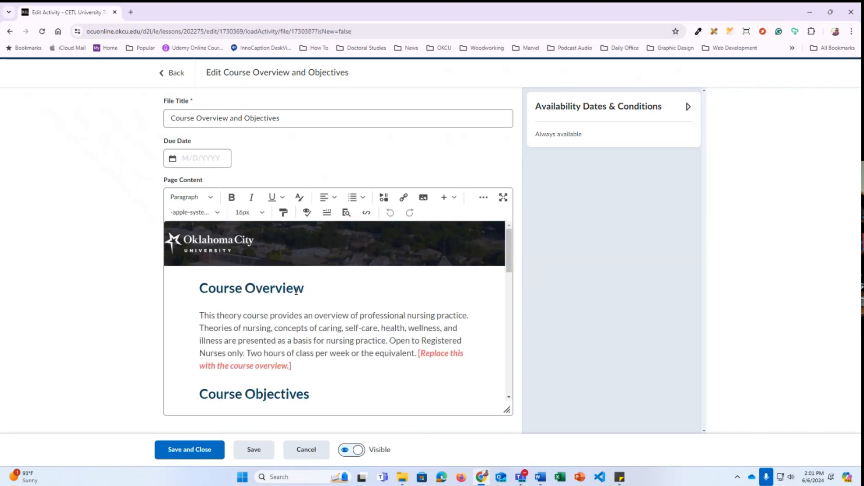
{"action": "double_click", "coordinate": [241, 289]}
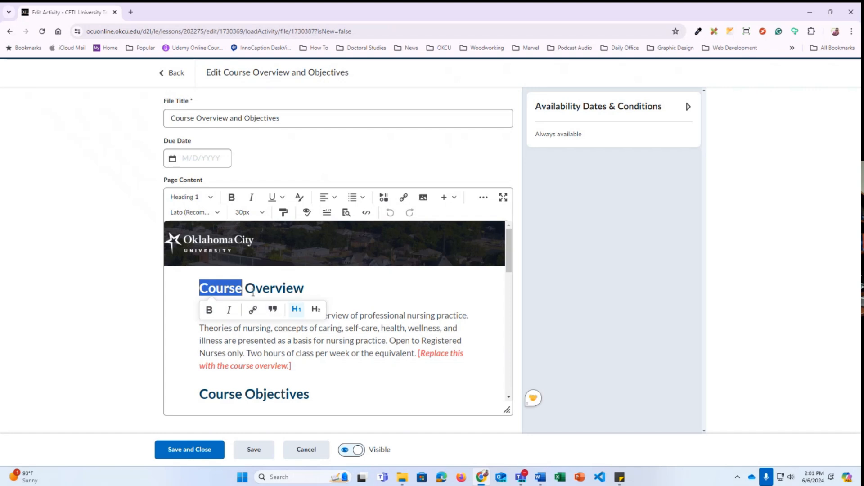
{"action": "left_click", "coordinate": [201, 288]}
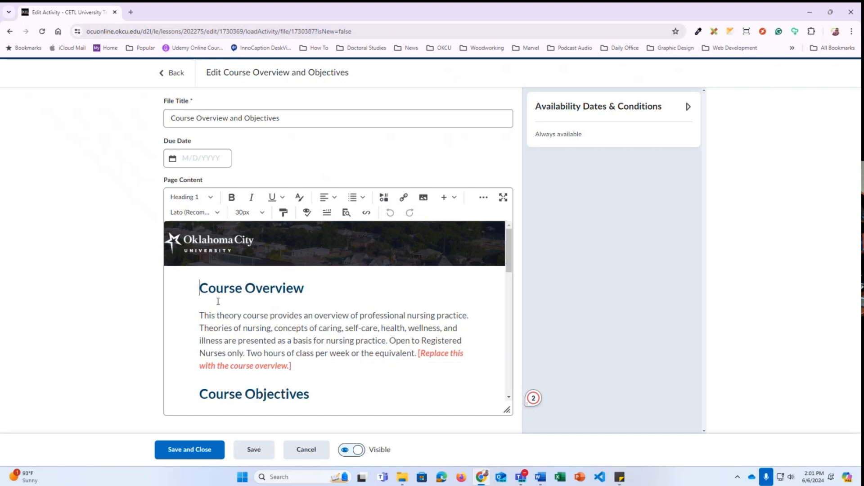
{"action": "key", "text": "BackSpace"}
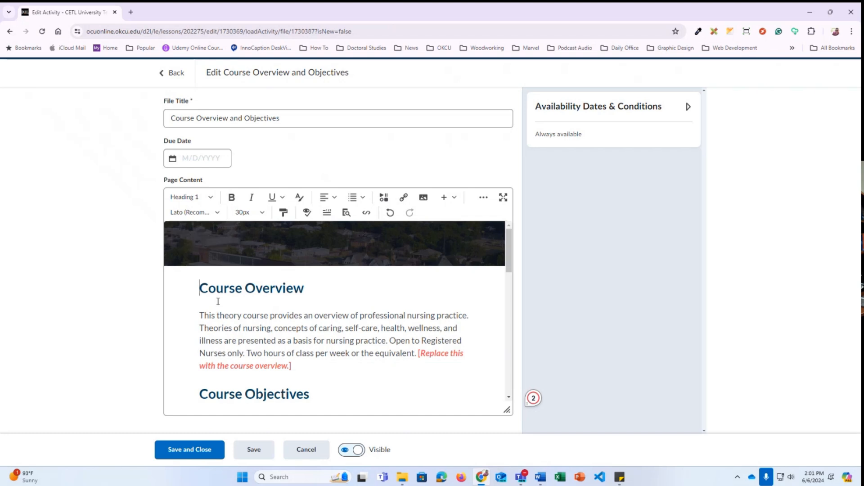
{"action": "key", "text": "BackSpace"}
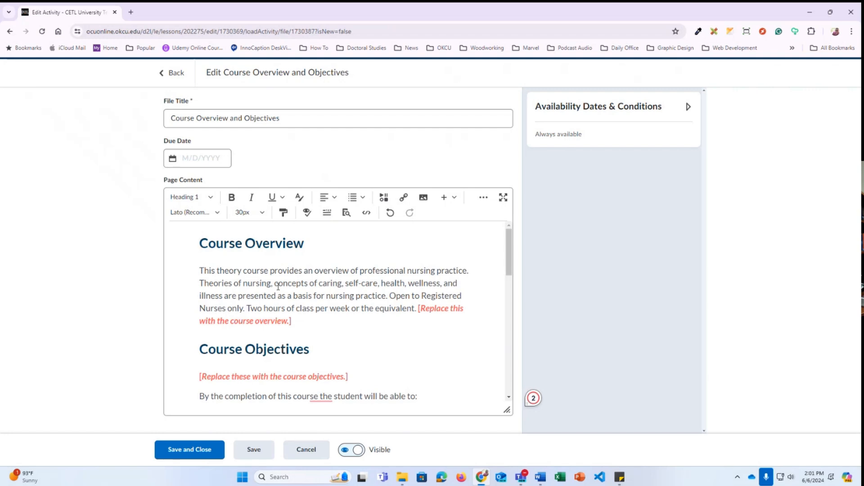
Undo the deletion of the logo and banner image and leave the page editor without saving.
{"action": "key", "text": "ctrl+z"}
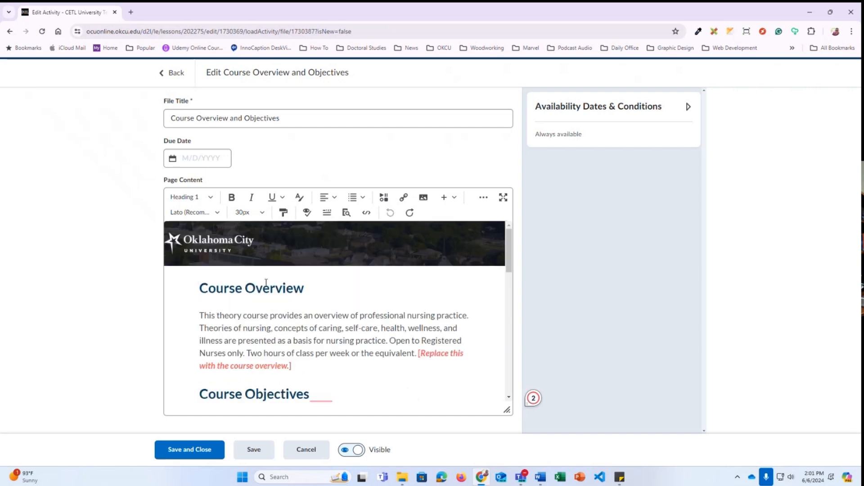
{"action": "left_click", "coordinate": [313, 459]}
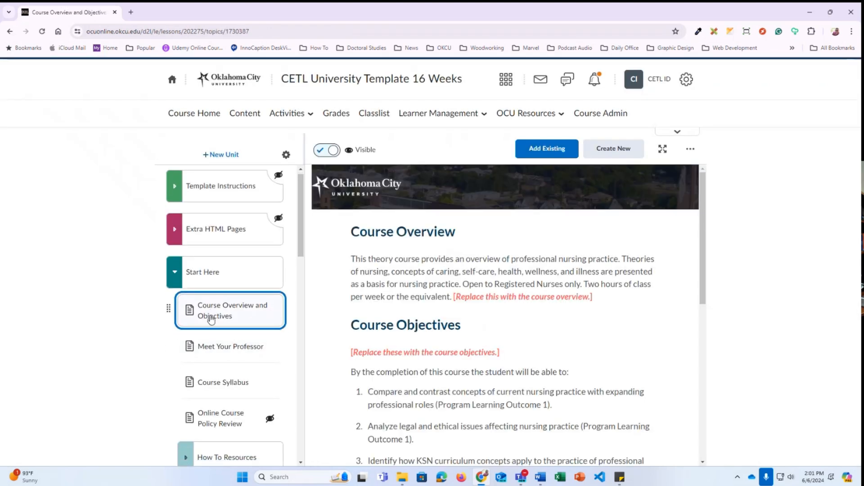
View the Course Syllabus item under Start Here, and open it for editing with the attached guide document's file name highlighted.
{"action": "scroll", "coordinate": [212, 325], "scroll_direction": "down", "scroll_amount": 1}
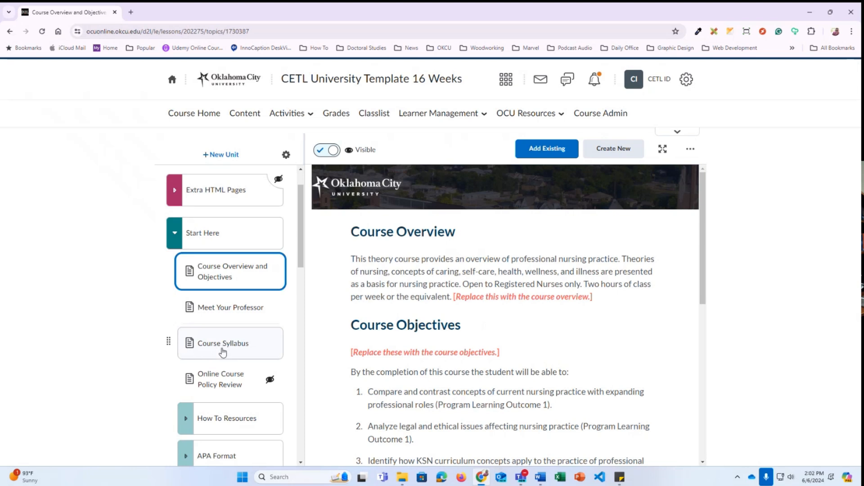
{"action": "left_click", "coordinate": [223, 351]}
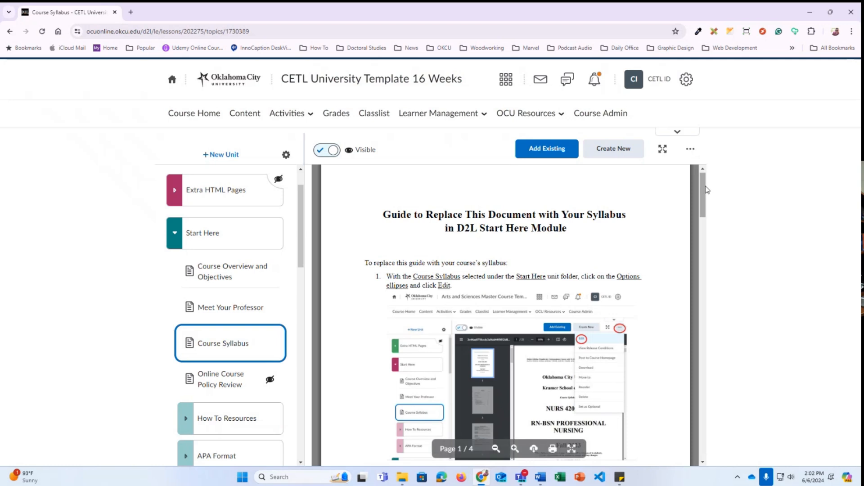
{"action": "mouse_move", "coordinate": [704, 189]}
{"action": "left_mouse_down"}
{"action": "mouse_move", "coordinate": [690, 259]}
{"action": "mouse_move", "coordinate": [691, 329]}
{"action": "mouse_move", "coordinate": [695, 182]}
{"action": "left_mouse_up"}
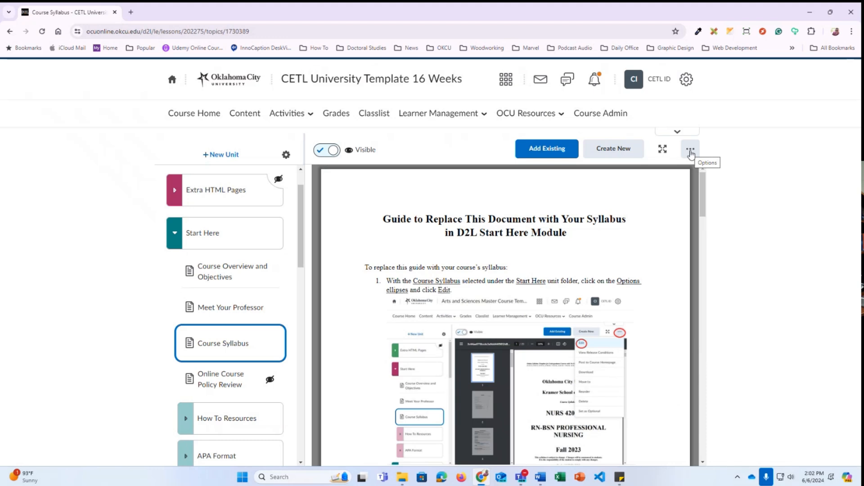
{"action": "left_click", "coordinate": [690, 151]}
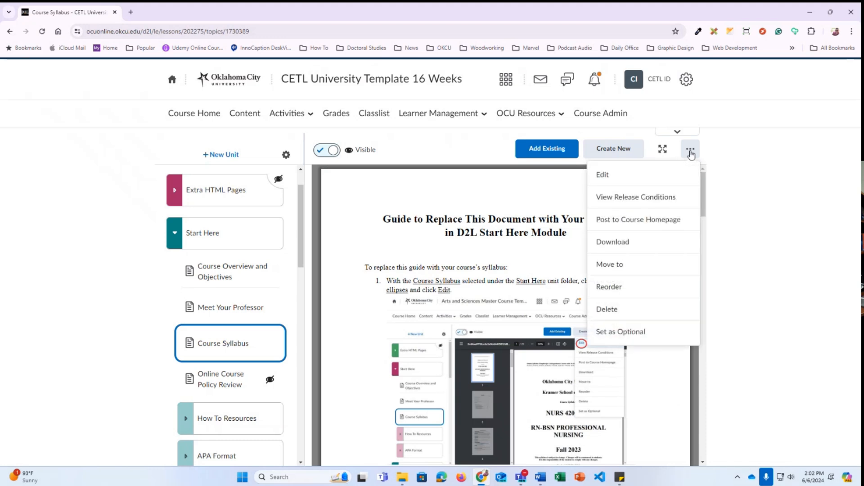
{"action": "left_click", "coordinate": [627, 177]}
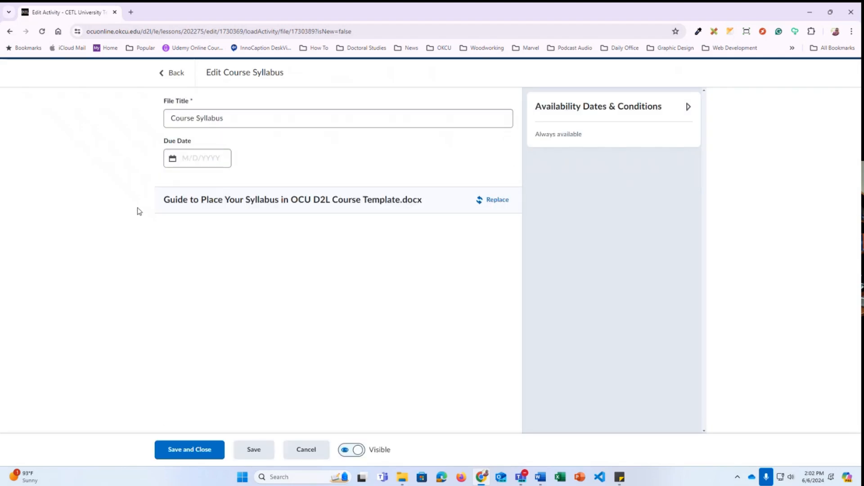
{"action": "left_click_drag", "start_coordinate": [164, 200], "coordinate": [425, 199]}
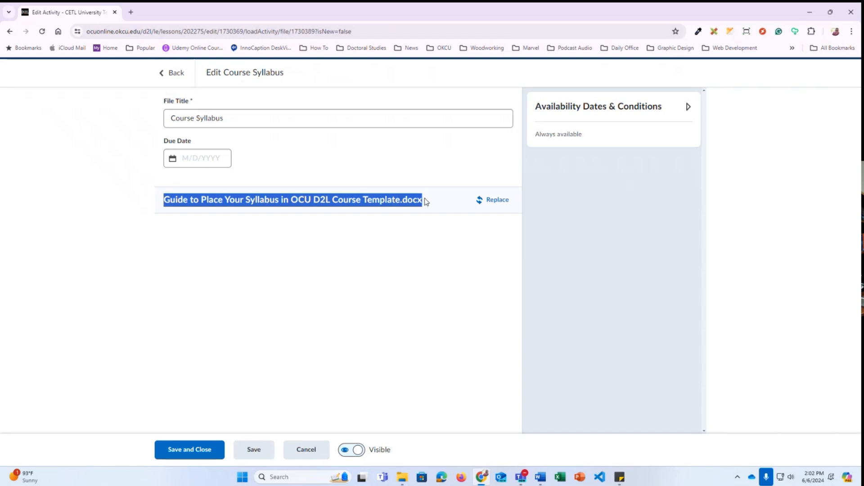
Replace the guide document attached to the Course Syllabus item with ADCP 1163 Syllabus.docx from the computer's Downloads folder.
{"action": "left_click", "coordinate": [491, 236]}
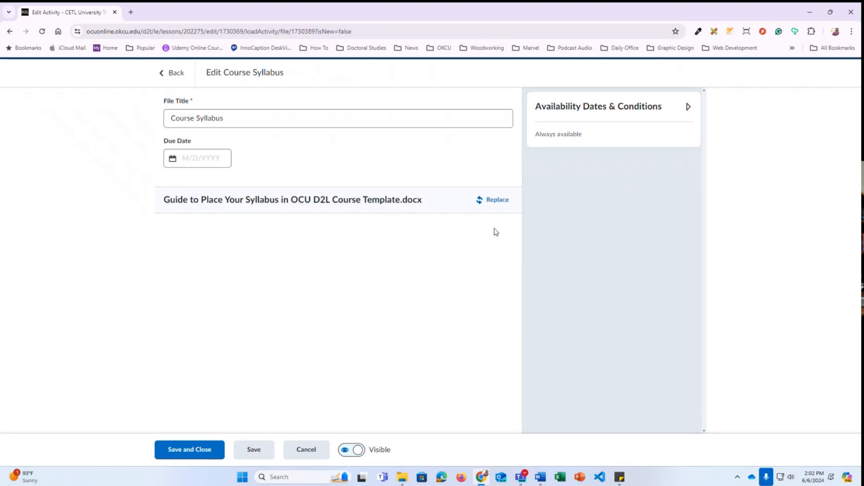
{"action": "left_click", "coordinate": [487, 204]}
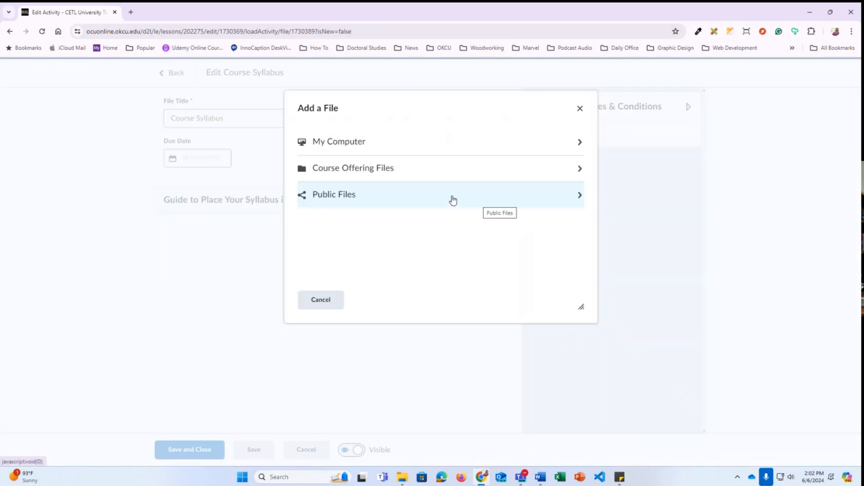
{"action": "left_click", "coordinate": [332, 150]}
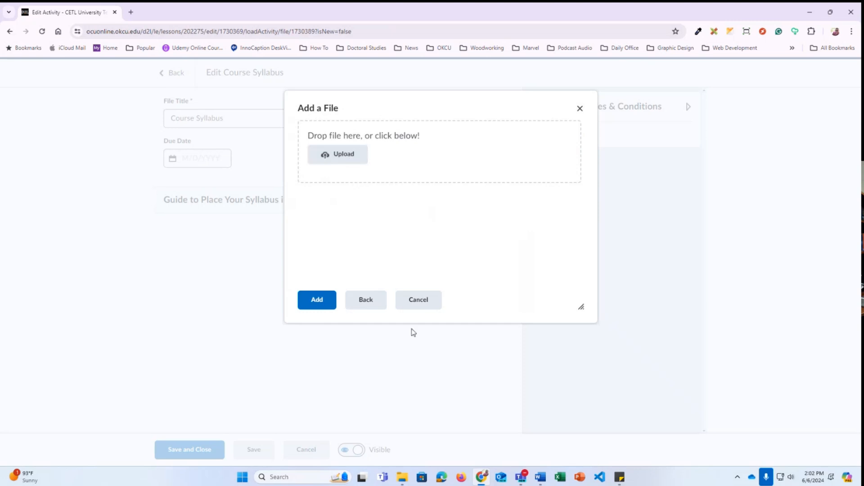
{"action": "left_click", "coordinate": [403, 480]}
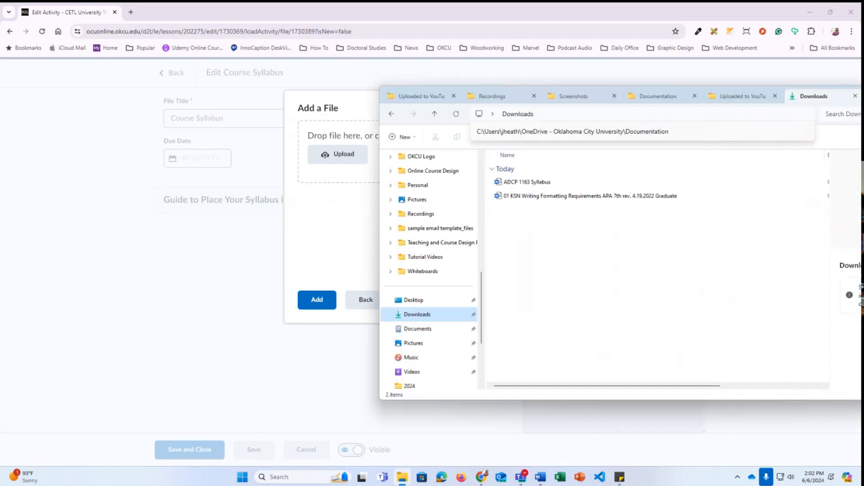
{"action": "left_click_drag", "start_coordinate": [370, 243], "coordinate": [379, 136]}
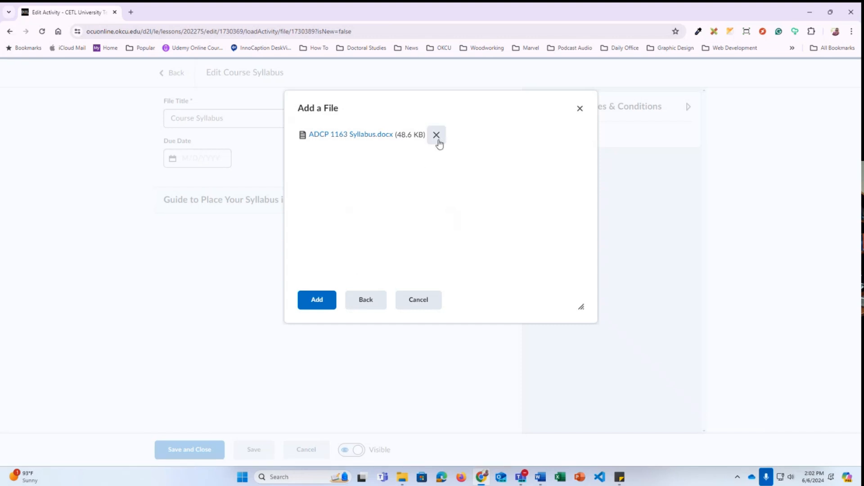
{"action": "left_click", "coordinate": [316, 301]}
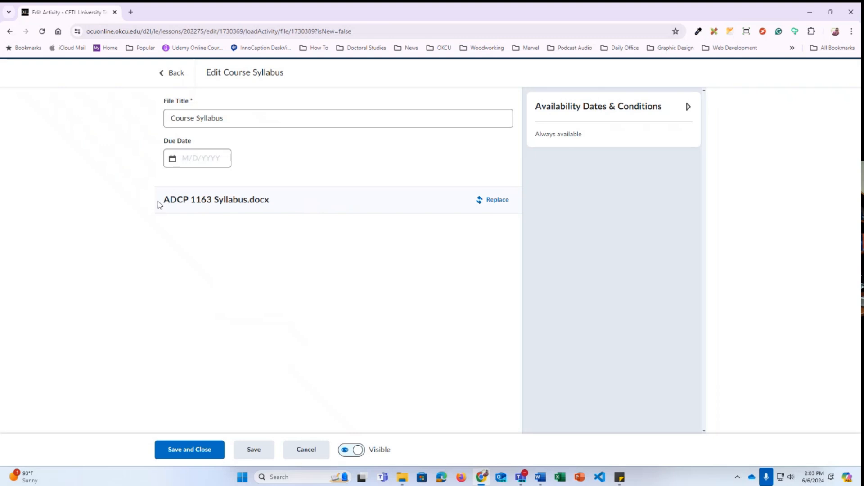
Highlight the new syllabus file name, and cancel the edit, discarding the file replacement.
{"action": "left_click_drag", "start_coordinate": [158, 201], "coordinate": [276, 203]}
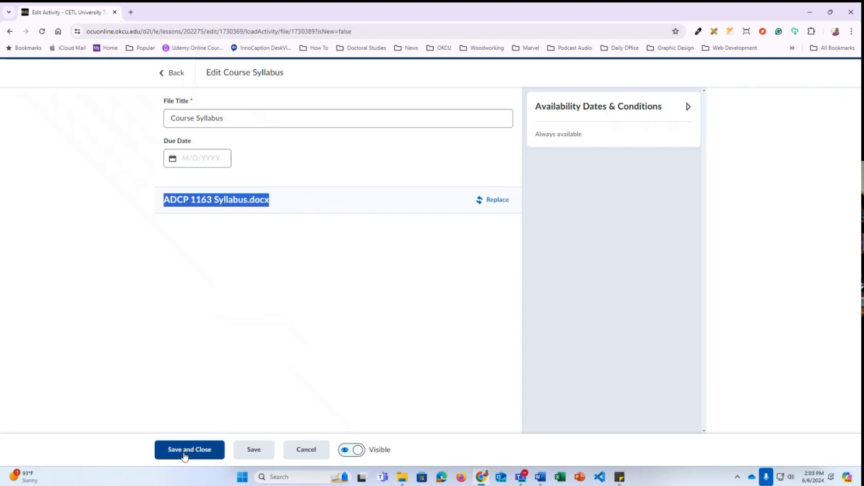
{"action": "left_click", "coordinate": [311, 458]}
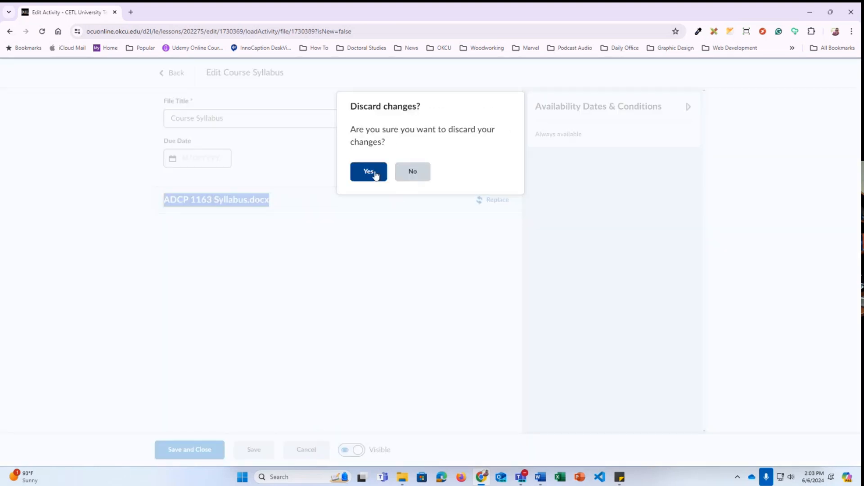
{"action": "left_click", "coordinate": [367, 174]}
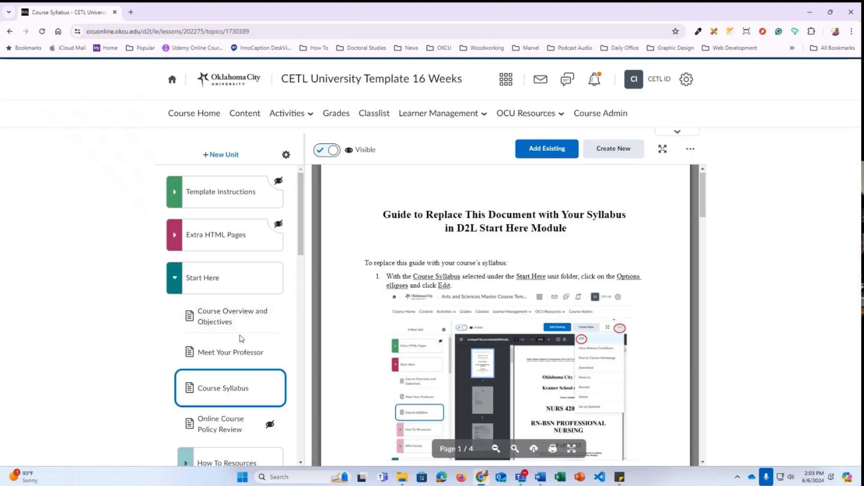
Open How To Resources under Start Here and view its pages on D2L, Media Library, Turnitin, PowerPoint and taking screenshots.
{"action": "scroll", "coordinate": [240, 336], "scroll_direction": "down", "scroll_amount": 1}
{"action": "scroll", "coordinate": [240, 336], "scroll_direction": "down", "scroll_amount": 2}
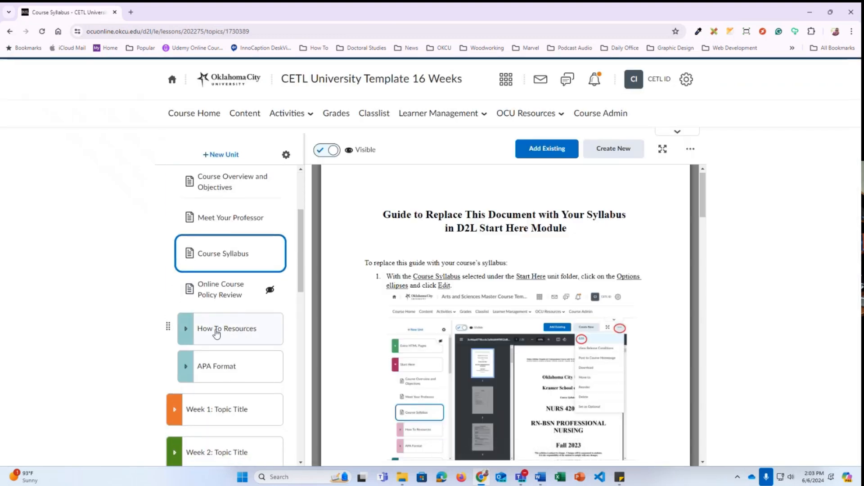
{"action": "left_click", "coordinate": [214, 333]}
{"action": "scroll", "coordinate": [220, 328], "scroll_direction": "down", "scroll_amount": 3}
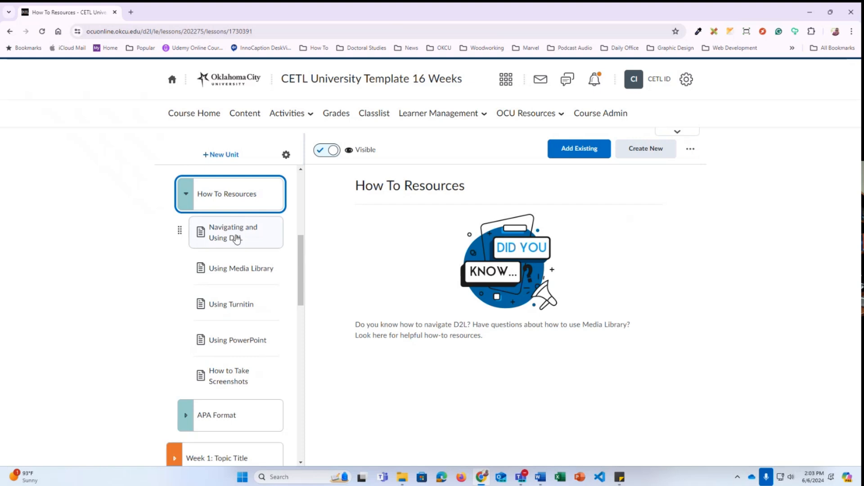
{"action": "left_click", "coordinate": [236, 239]}
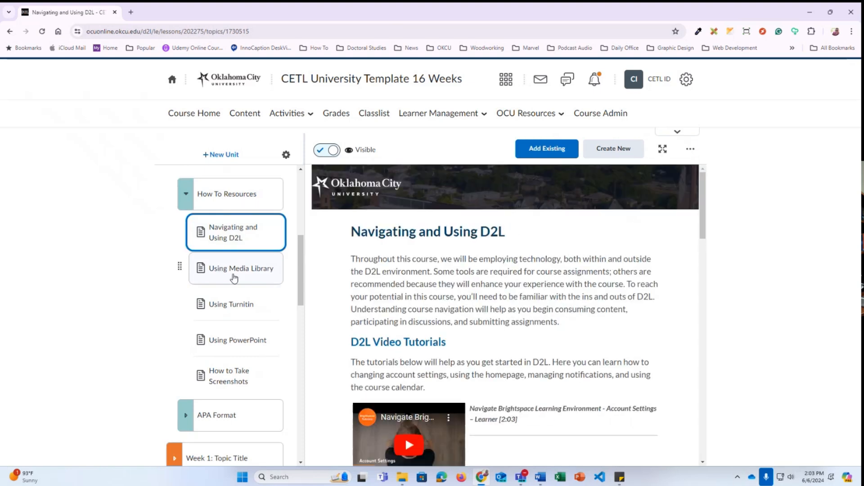
{"action": "left_click", "coordinate": [231, 277]}
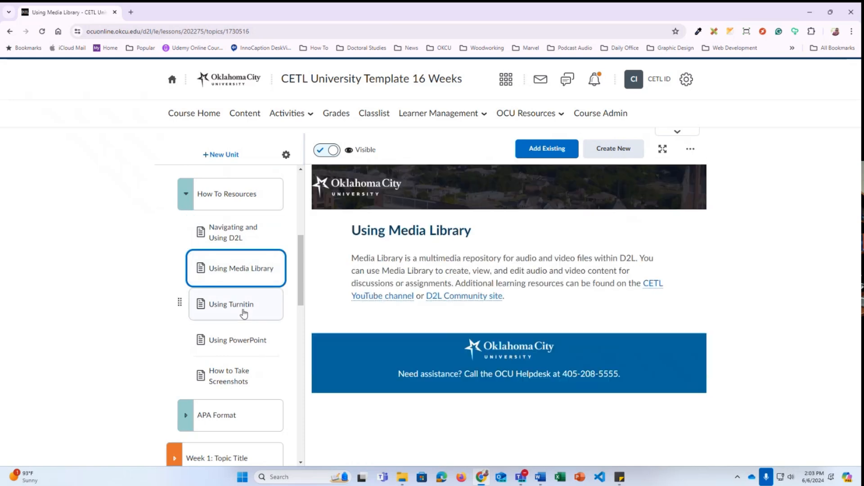
{"action": "left_click", "coordinate": [242, 315]}
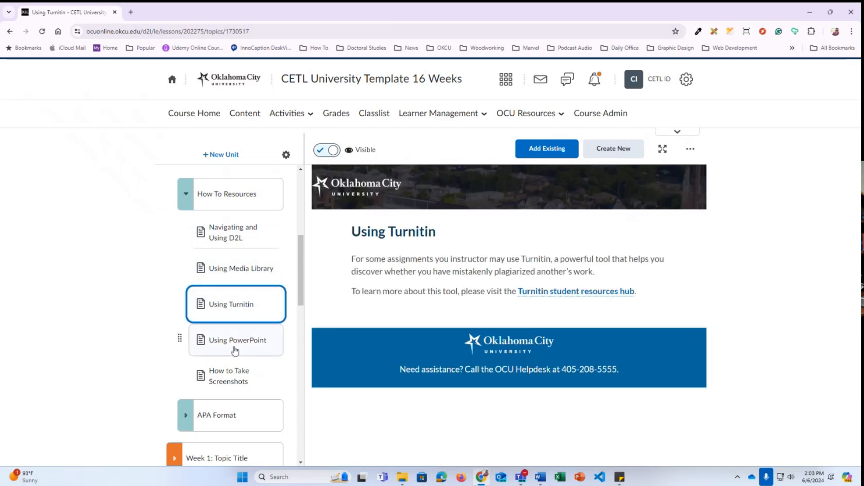
{"action": "left_click", "coordinate": [234, 350]}
{"action": "left_click", "coordinate": [243, 382]}
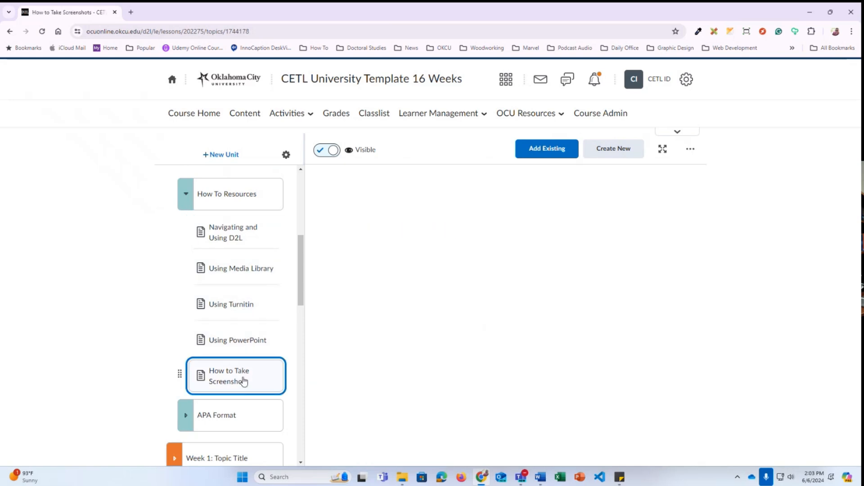
{"action": "scroll", "coordinate": [239, 318], "scroll_direction": "down", "scroll_amount": 2}
{"action": "scroll", "coordinate": [241, 320], "scroll_direction": "up", "scroll_amount": 4}
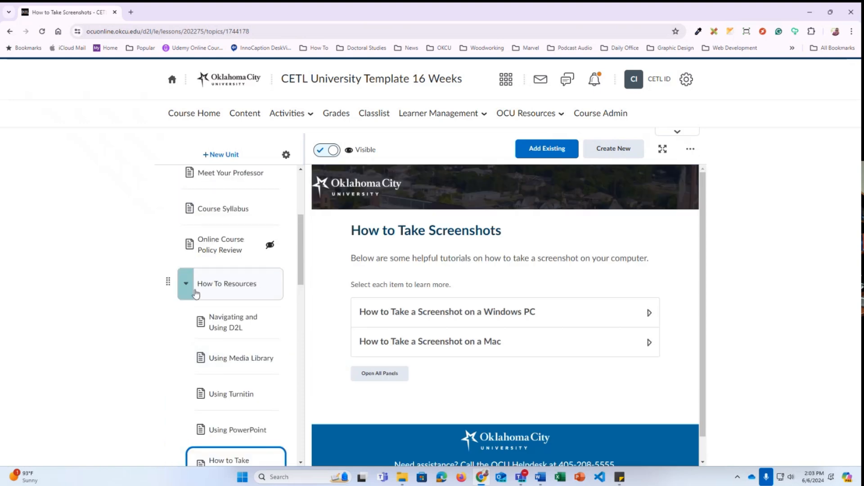
Collapse How To Resources, and expand the APA Format section to view its introductory page.
{"action": "left_click", "coordinate": [196, 294]}
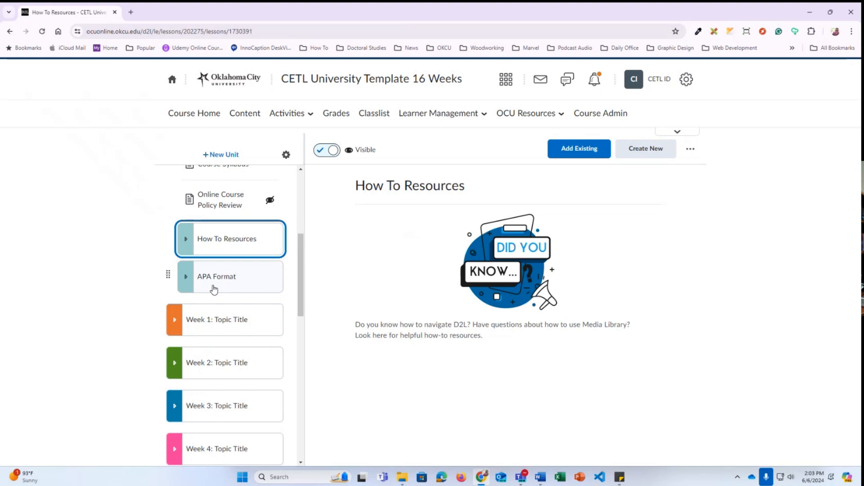
{"action": "left_click", "coordinate": [213, 289]}
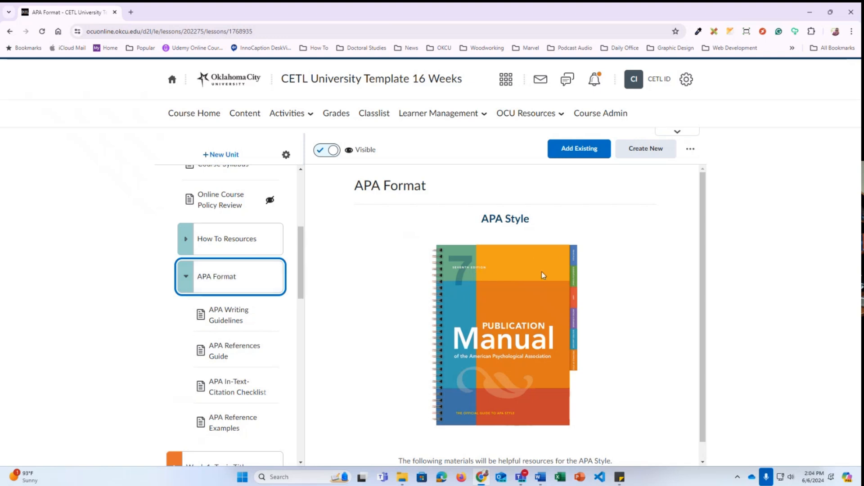
{"action": "scroll", "coordinate": [543, 275], "scroll_direction": "down", "scroll_amount": 1}
{"action": "scroll", "coordinate": [542, 272], "scroll_direction": "up", "scroll_amount": 1}
{"action": "scroll", "coordinate": [542, 272], "scroll_direction": "down", "scroll_amount": 1}
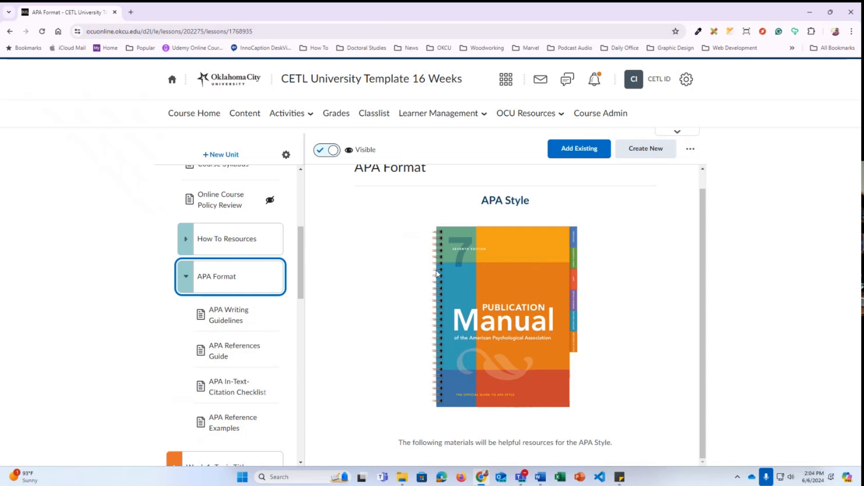
Open the APA Writing Guidelines page under APA Format for editing at its numbered list of document links.
{"action": "left_click", "coordinate": [245, 327]}
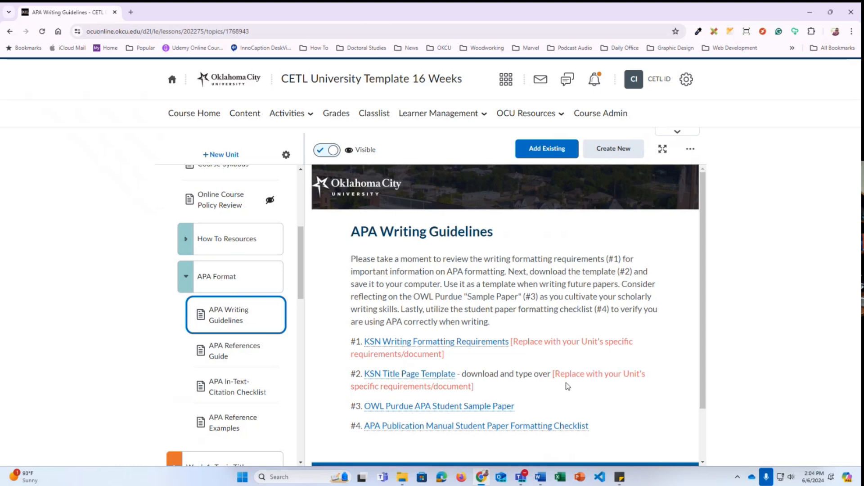
{"action": "left_click", "coordinate": [690, 150]}
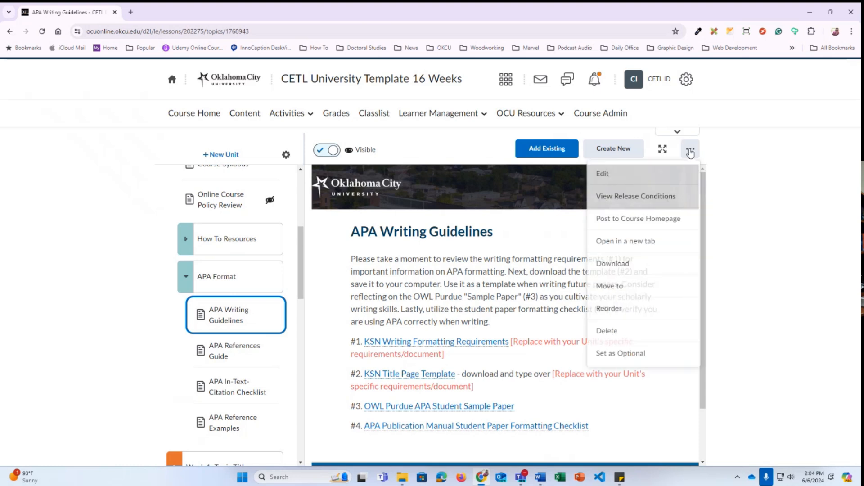
{"action": "left_click", "coordinate": [606, 176]}
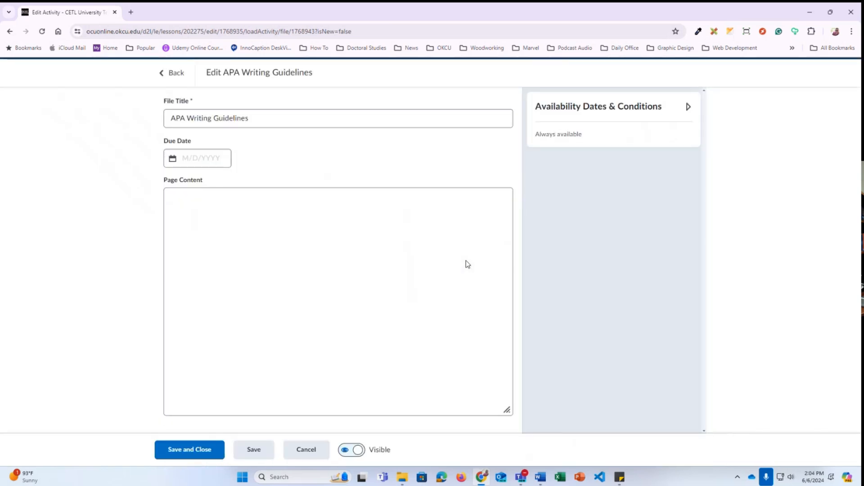
{"action": "scroll", "coordinate": [339, 356], "scroll_direction": "down", "scroll_amount": 2}
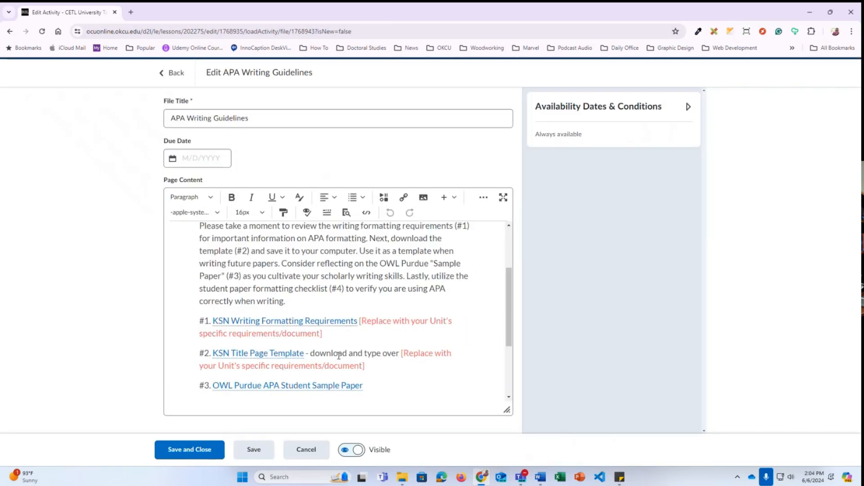
{"action": "scroll", "coordinate": [339, 356], "scroll_direction": "down", "scroll_amount": 1}
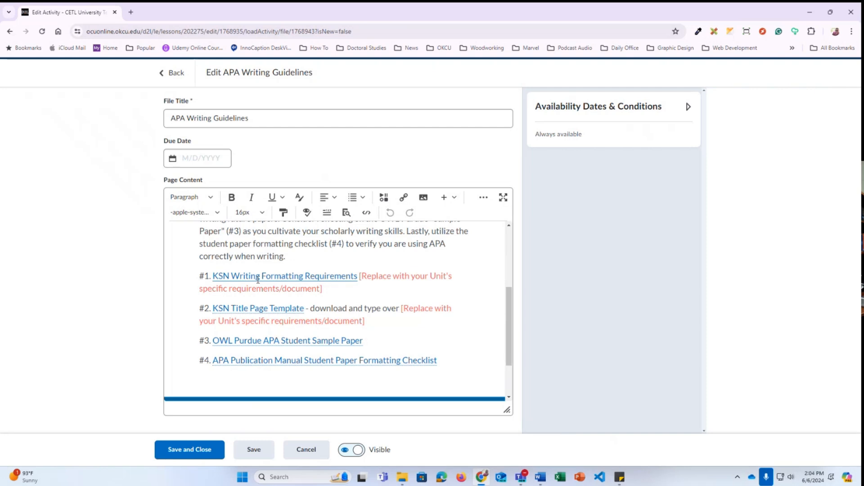
Replace the "KSN Writing Formatting Requirements" link in item #1 with the text "Petree College of Arts and Sciences Writing Guidelines".
{"action": "left_click", "coordinate": [359, 279]}
{"action": "left_click_drag", "start_coordinate": [358, 278], "coordinate": [214, 276]}
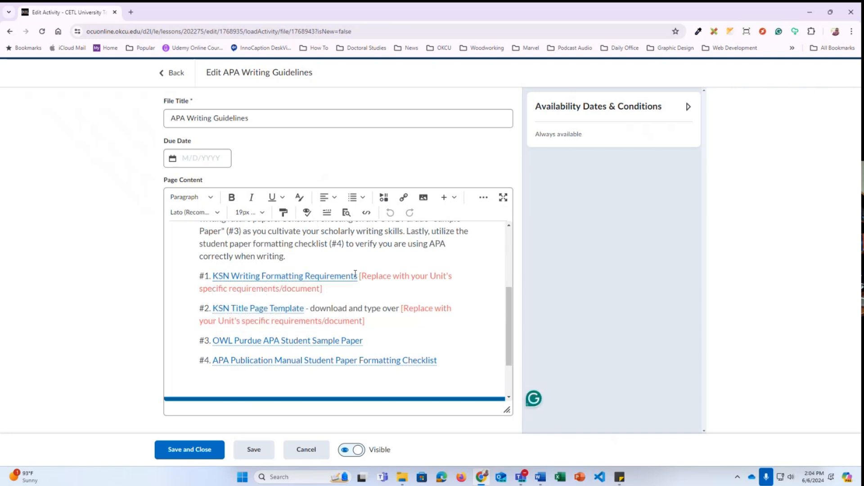
{"action": "left_click_drag", "start_coordinate": [359, 276], "coordinate": [215, 279]}
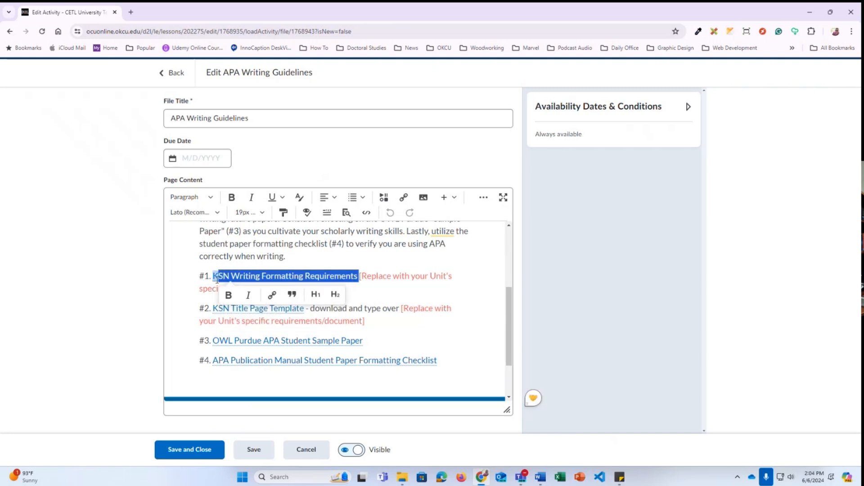
{"action": "key", "text": "BackSpace"}
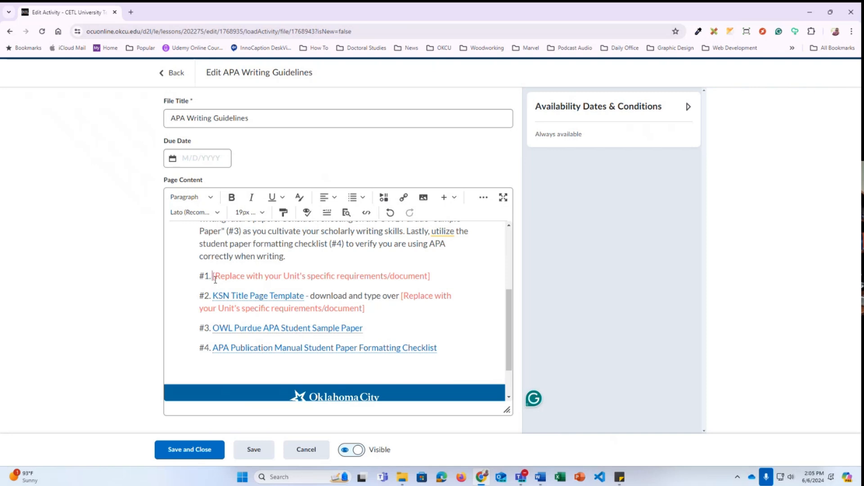
{"action": "type", "text": "Petree C"}
{"action": "type", "text": "ollege of Arts and"}
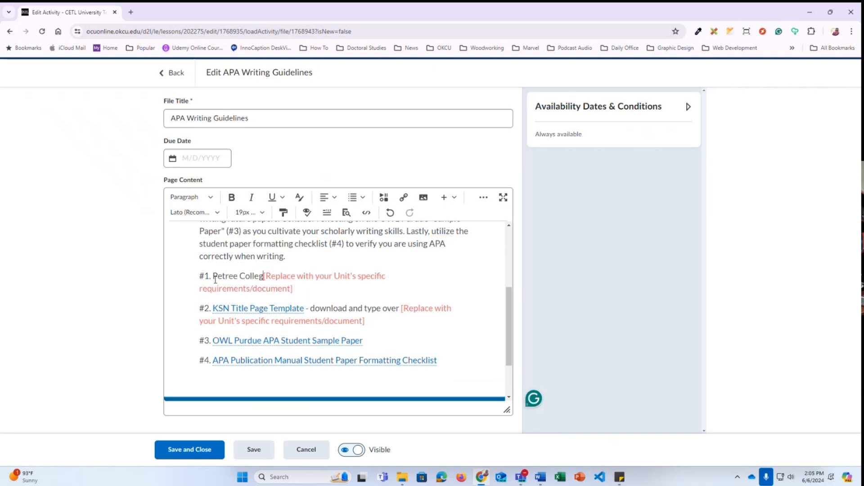
{"action": "type", "text": " Sciences Writi"}
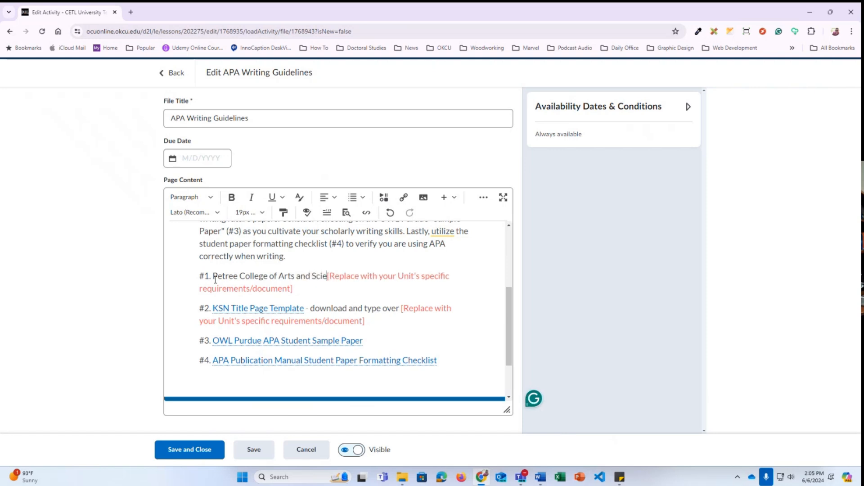
{"action": "type", "text": "ng Guidelines"}
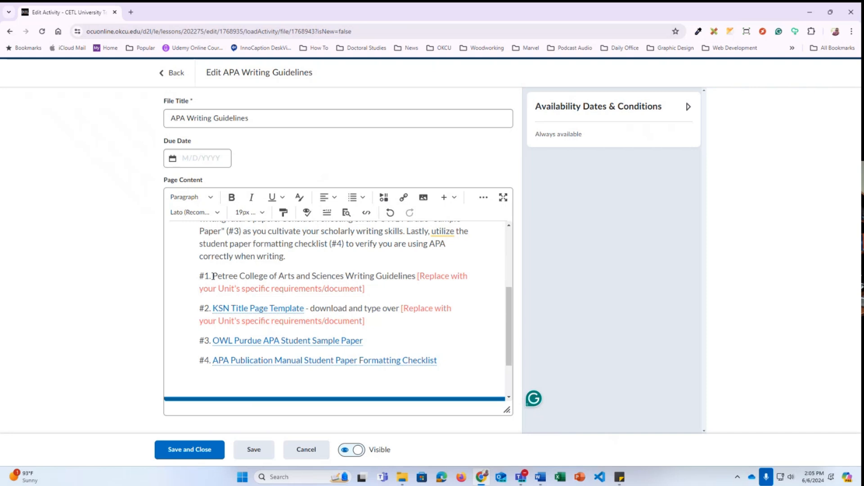
Link the "Petree College of Arts and Sciences Writing Guidelines" text to the course file "01 KSN Writing Formatting Requirements APA 7th".
{"action": "left_click_drag", "start_coordinate": [213, 276], "coordinate": [413, 277]}
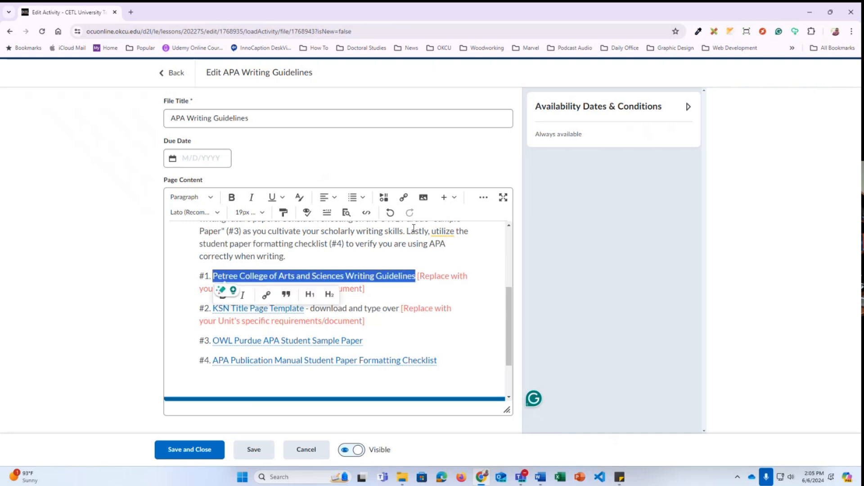
{"action": "left_click", "coordinate": [404, 201]}
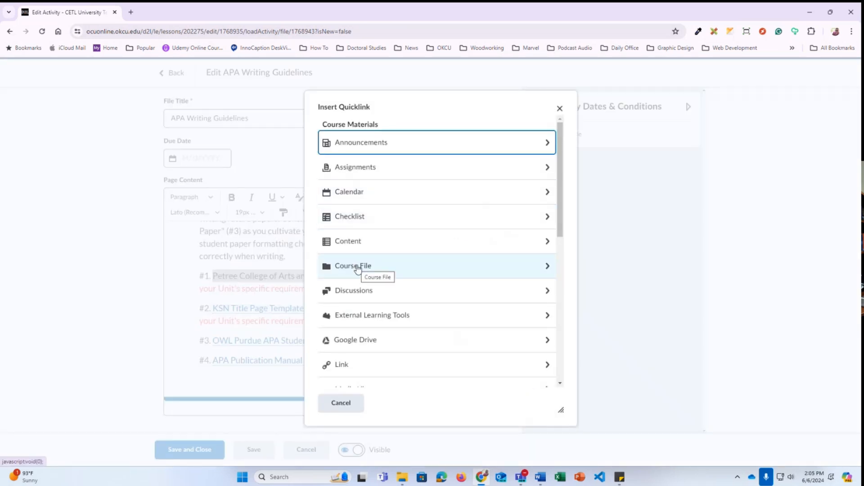
{"action": "left_click", "coordinate": [357, 267]}
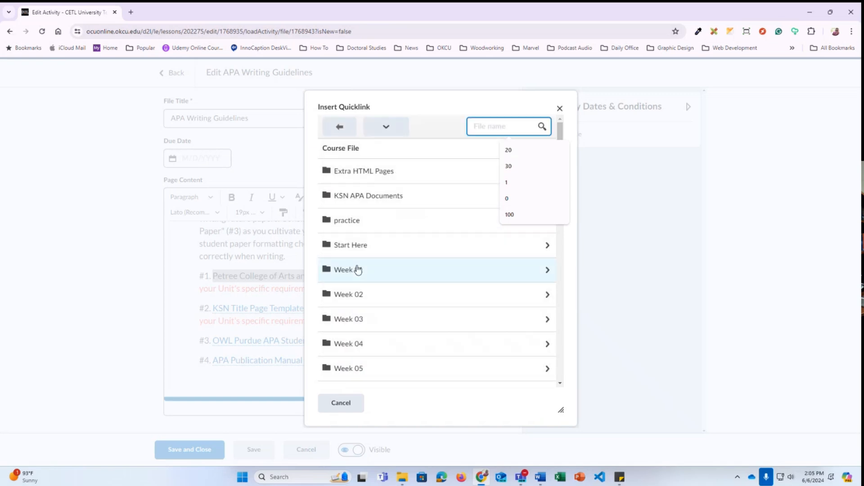
{"action": "scroll", "coordinate": [382, 264], "scroll_direction": "down", "scroll_amount": 10}
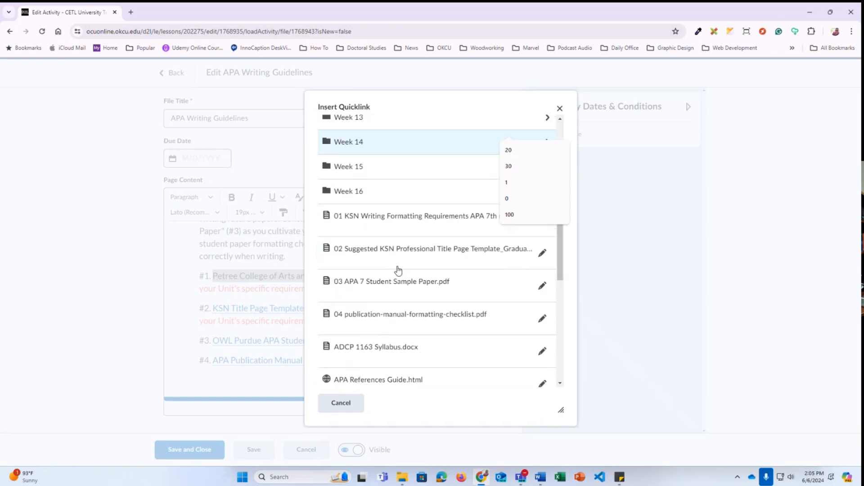
{"action": "left_click", "coordinate": [363, 225]}
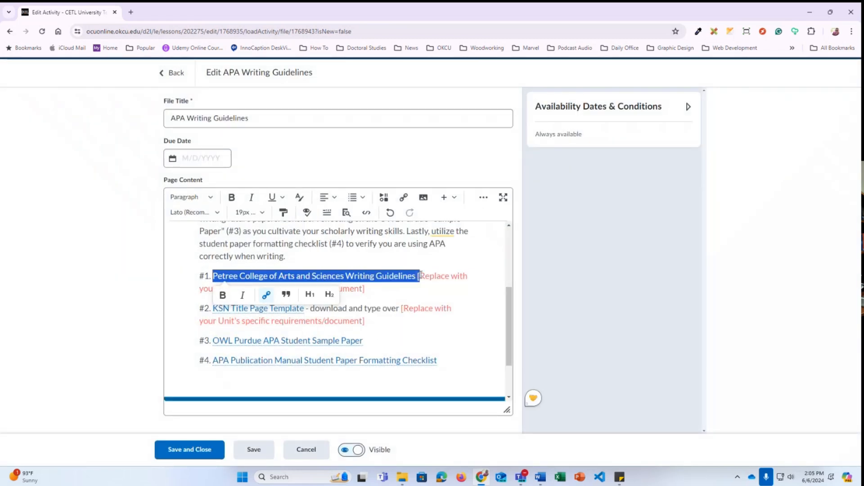
Discard the unsaved link edits on the APA Writing Guidelines page.
{"action": "left_click", "coordinate": [401, 290]}
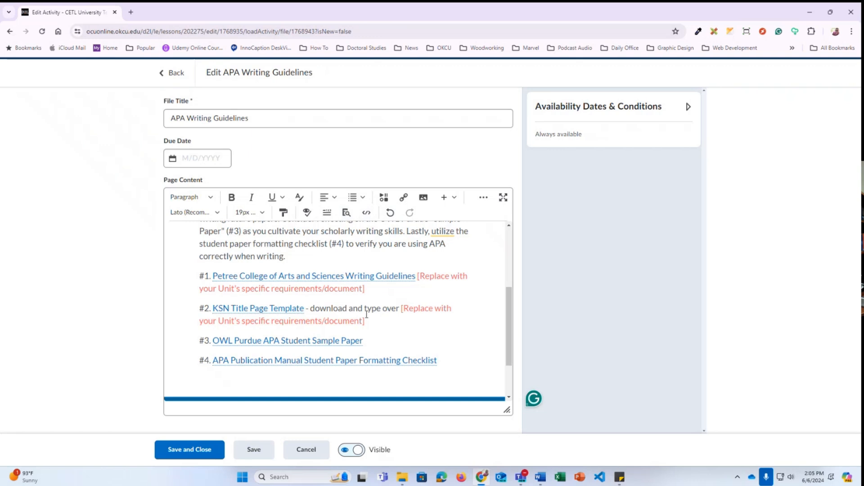
{"action": "left_click", "coordinate": [322, 450]}
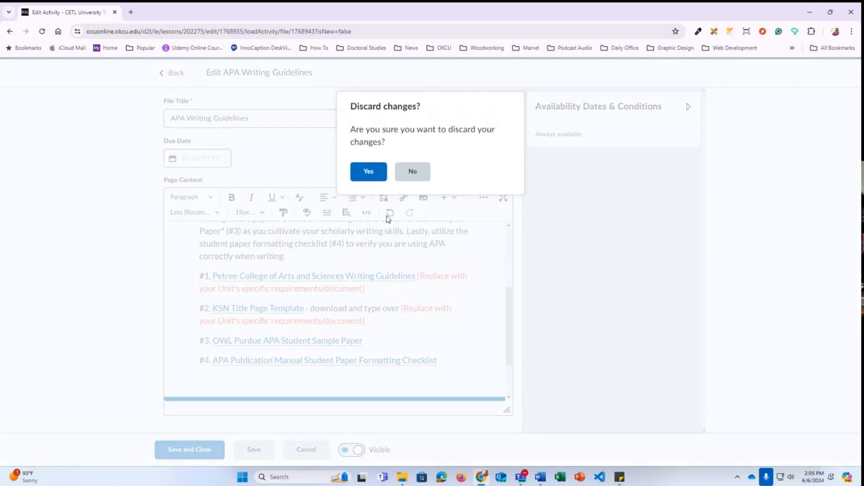
{"action": "left_click", "coordinate": [371, 172]}
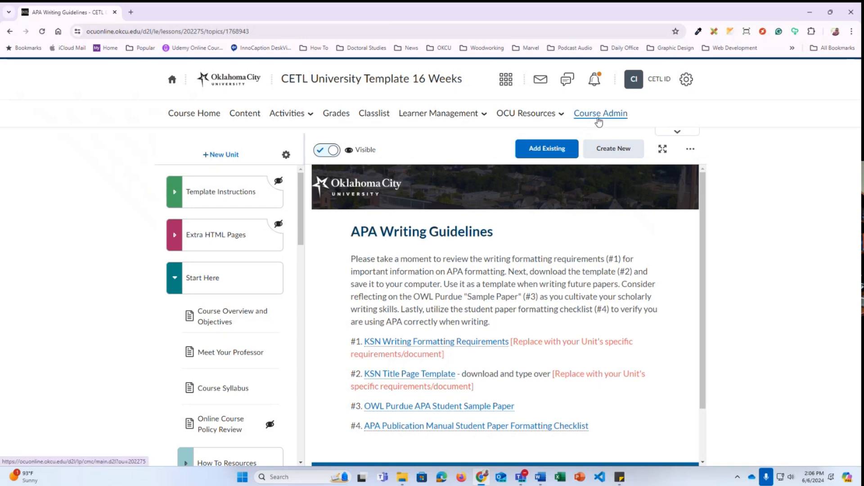
Open Manage Files from Course Administration and start a file upload into the 202275-CETL_University_Template folder.
{"action": "left_click", "coordinate": [598, 116]}
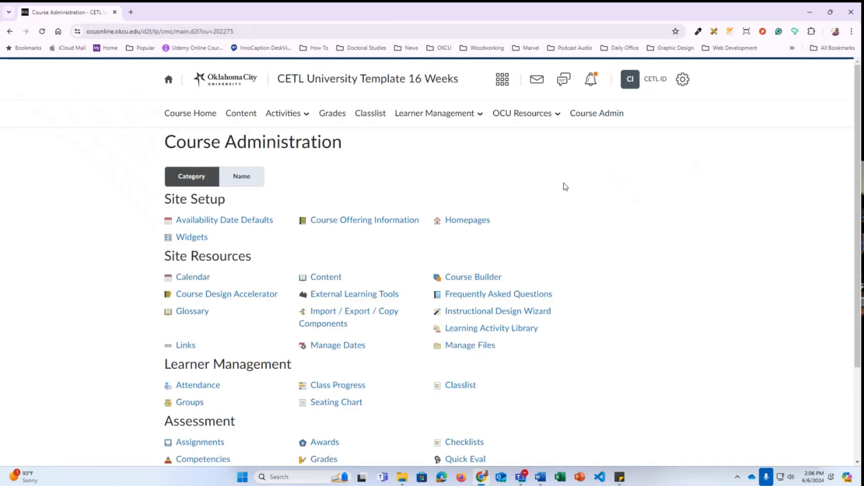
{"action": "left_click", "coordinate": [472, 351]}
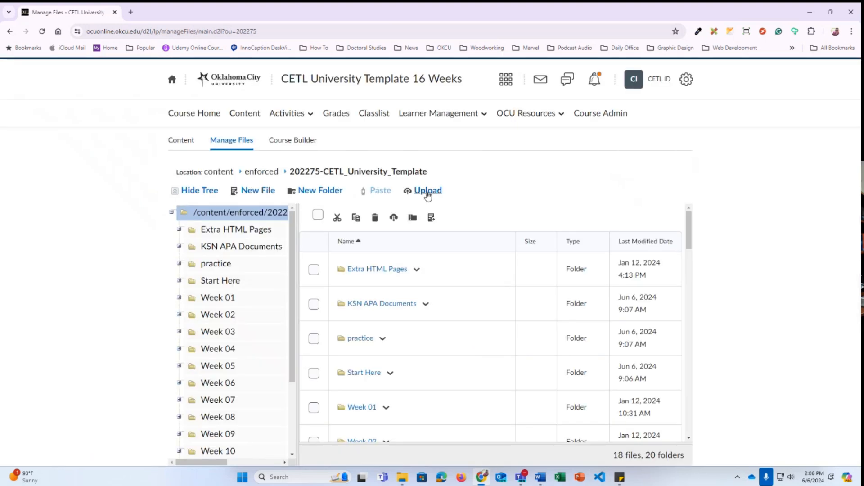
{"action": "left_click", "coordinate": [428, 190]}
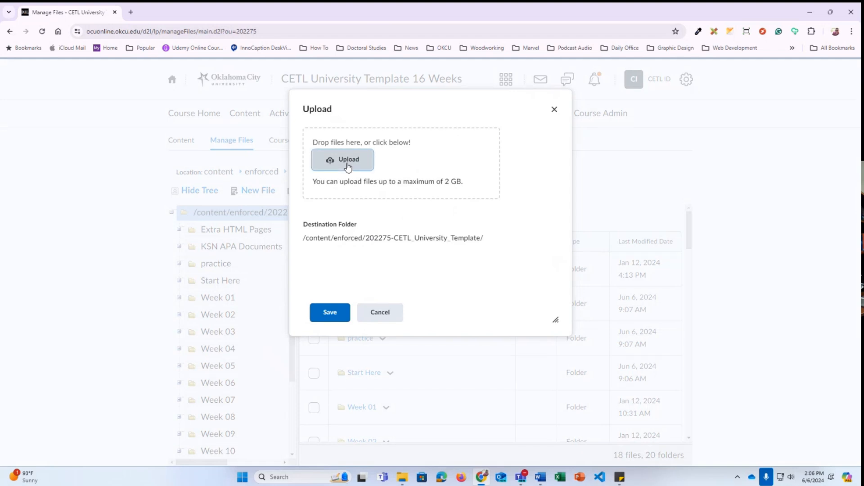
{"action": "left_click", "coordinate": [348, 167]}
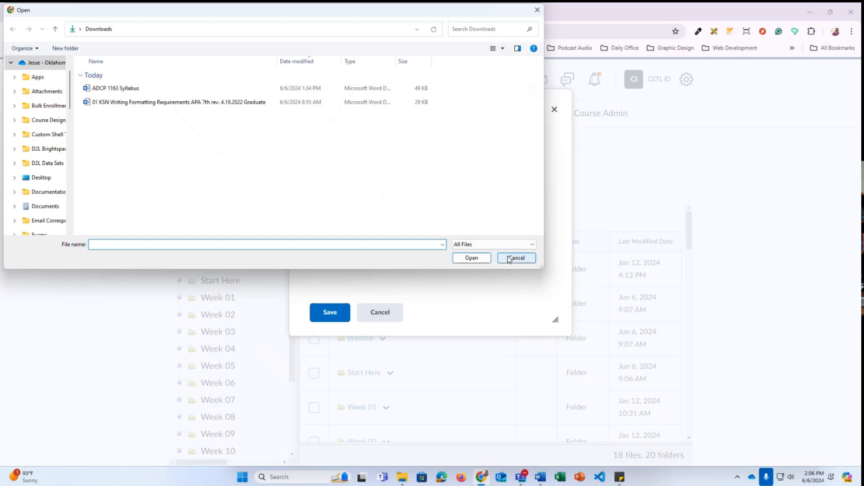
{"action": "left_click", "coordinate": [509, 259]}
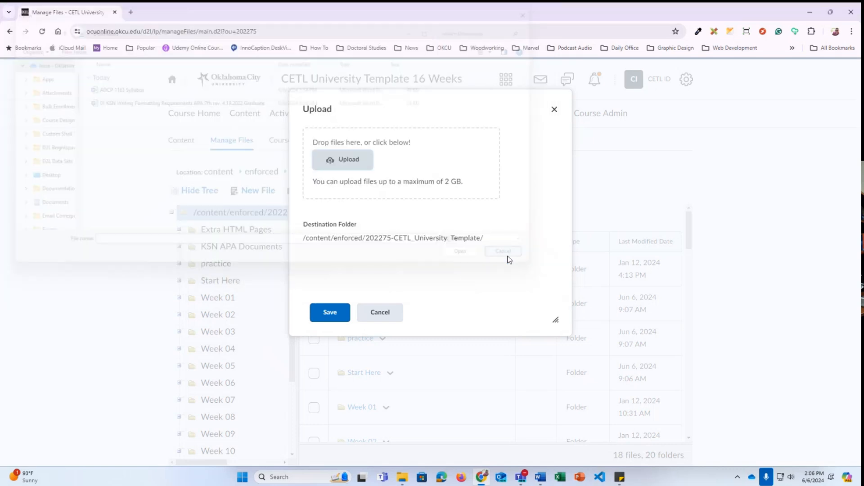
Upload "How to Record a Video with D2L Media Library and CETL Lightboard" from File Explorer's Documentation folder and save it to the course files.
{"action": "left_click", "coordinate": [410, 480]}
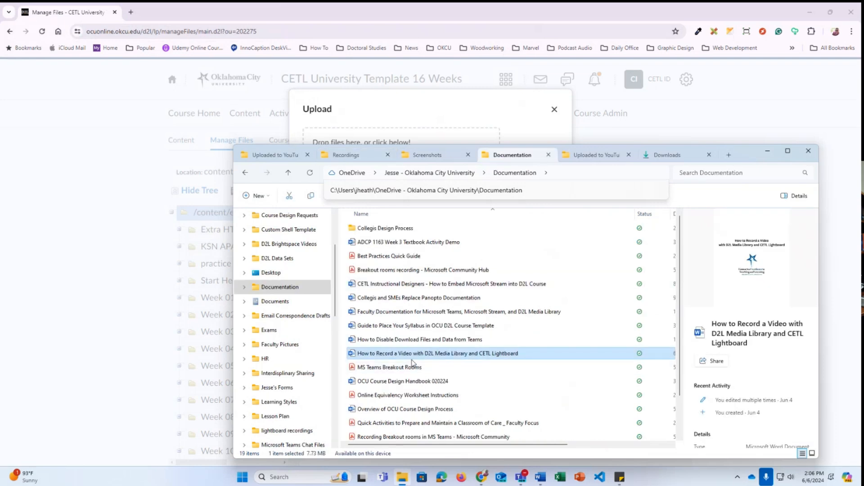
{"action": "left_click_drag", "start_coordinate": [739, 154], "coordinate": [863, 45]}
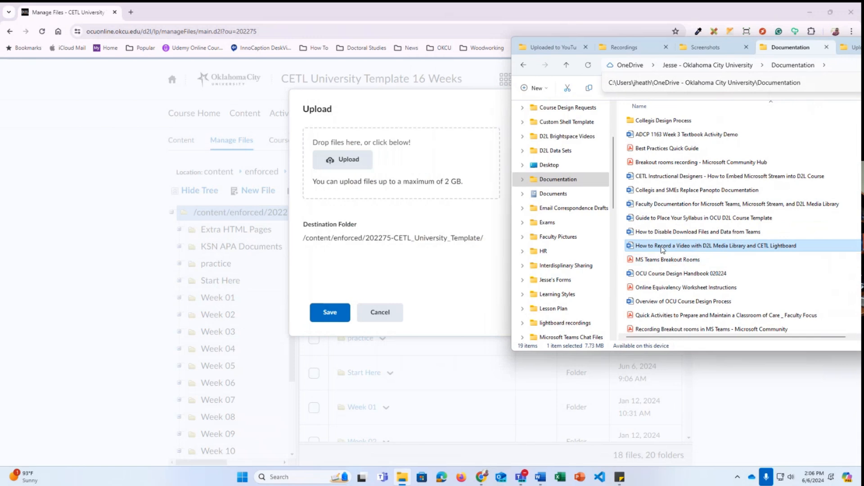
{"action": "left_click_drag", "start_coordinate": [655, 246], "coordinate": [361, 176]}
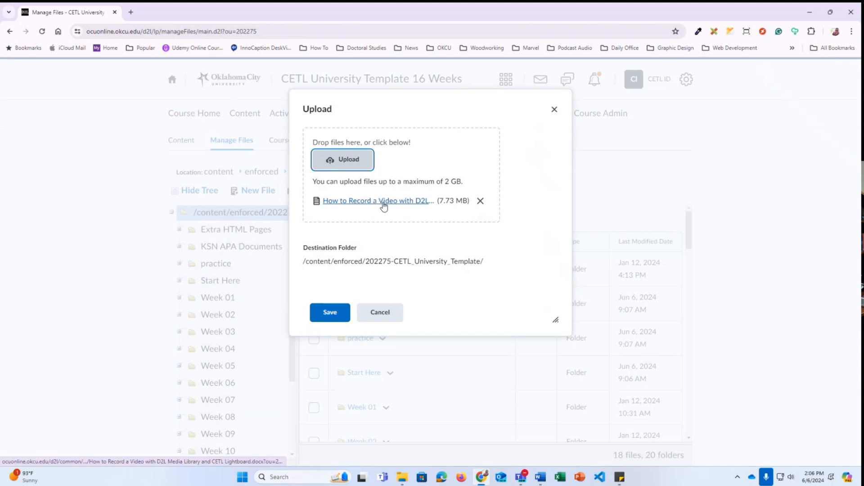
{"action": "left_click", "coordinate": [333, 315]}
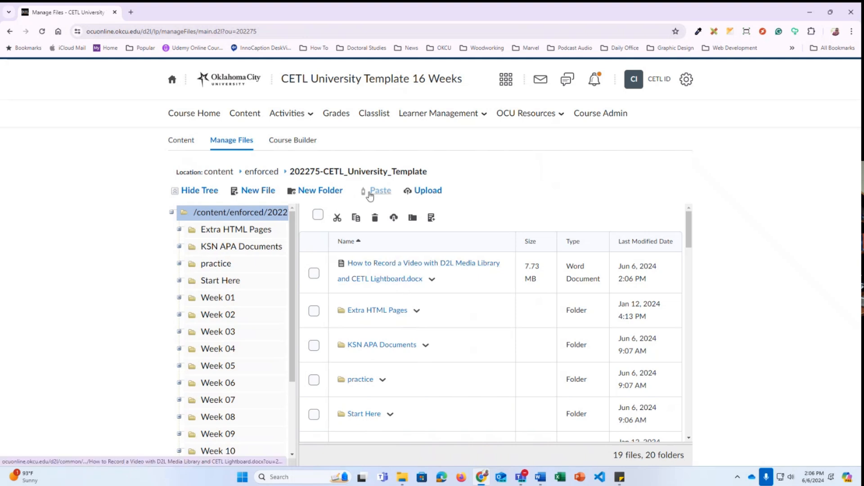
Return to the course content and open the APA Writing Guidelines page in Start Here's APA Format section for editing.
{"action": "left_click", "coordinate": [242, 116]}
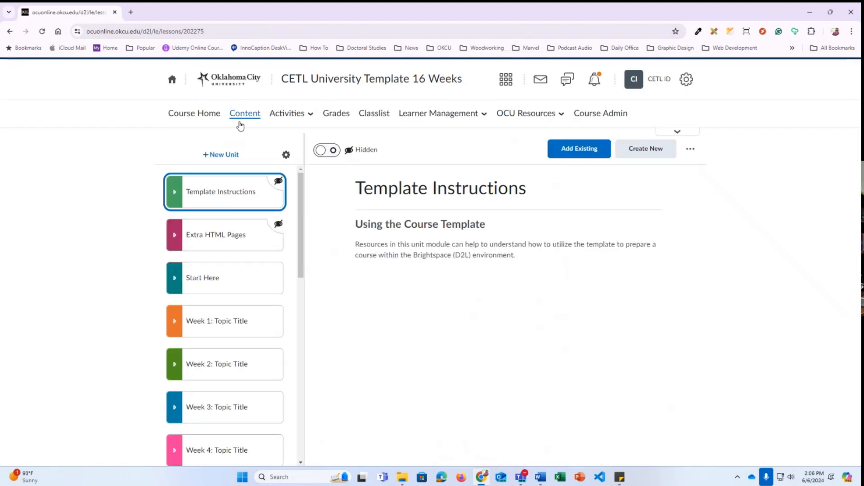
{"action": "left_click", "coordinate": [212, 279]}
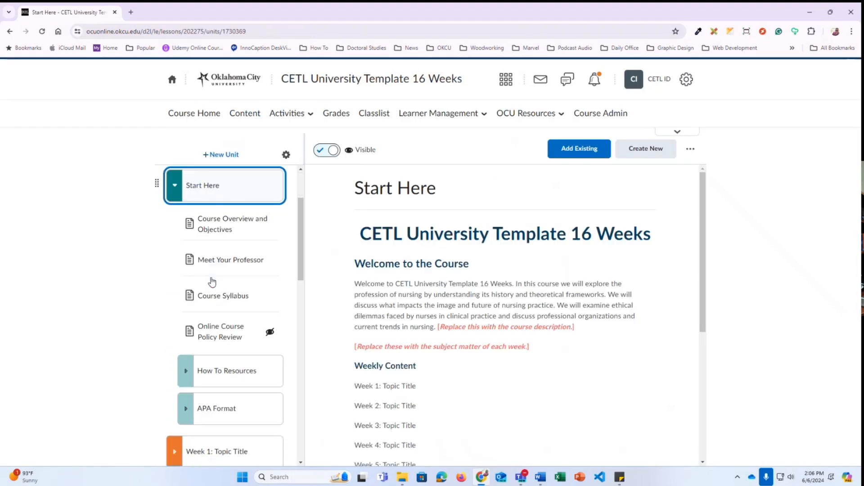
{"action": "scroll", "coordinate": [212, 282], "scroll_direction": "down", "scroll_amount": 3}
{"action": "left_click", "coordinate": [215, 282]}
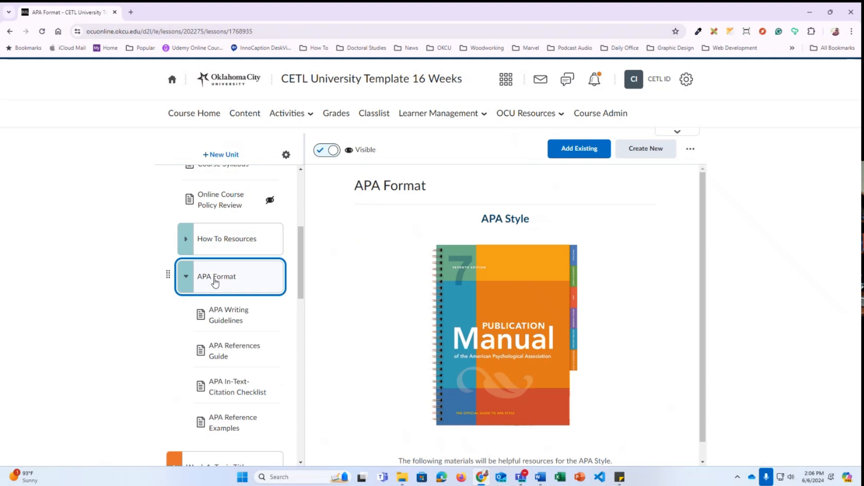
{"action": "scroll", "coordinate": [214, 282], "scroll_direction": "down", "scroll_amount": 1}
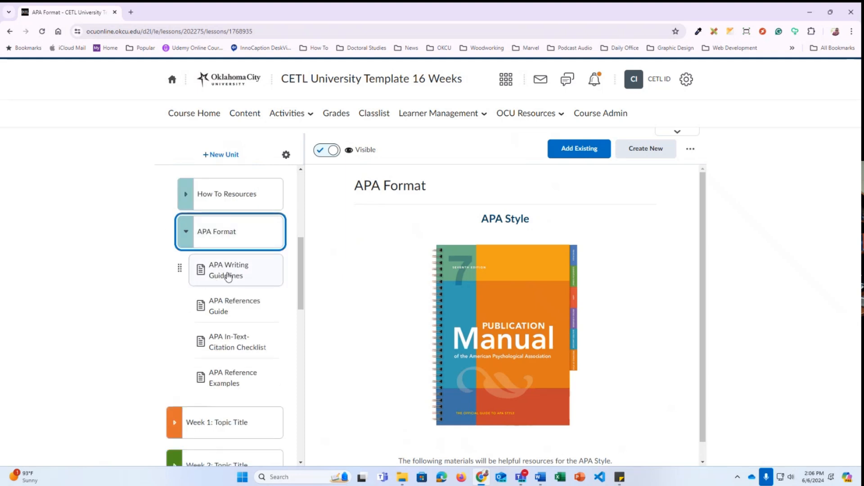
{"action": "left_click", "coordinate": [228, 277]}
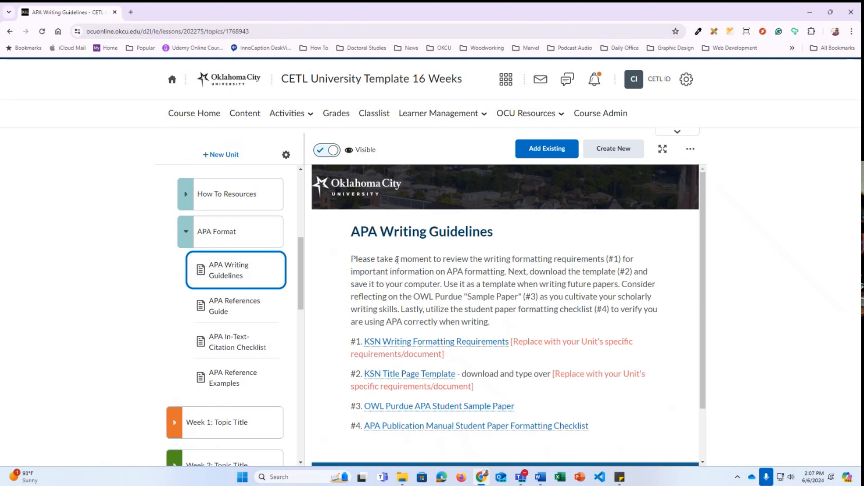
{"action": "left_click", "coordinate": [690, 149]}
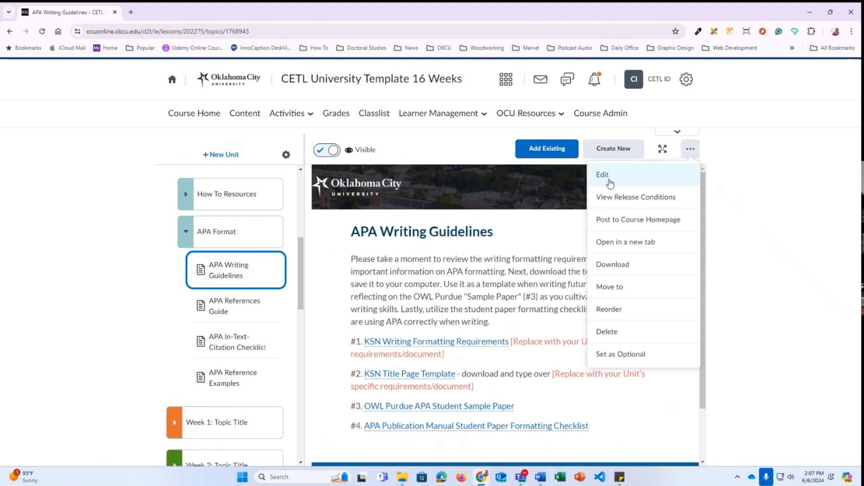
{"action": "left_click", "coordinate": [609, 179]}
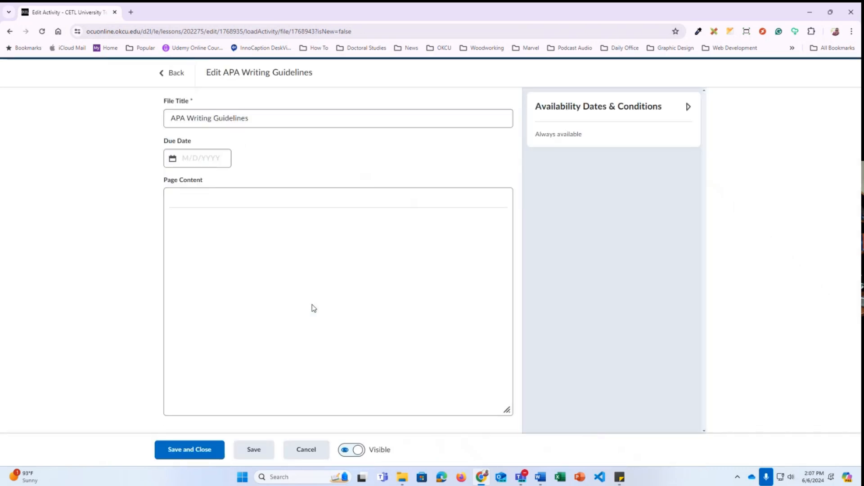
{"action": "scroll", "coordinate": [313, 305], "scroll_direction": "down", "scroll_amount": 5}
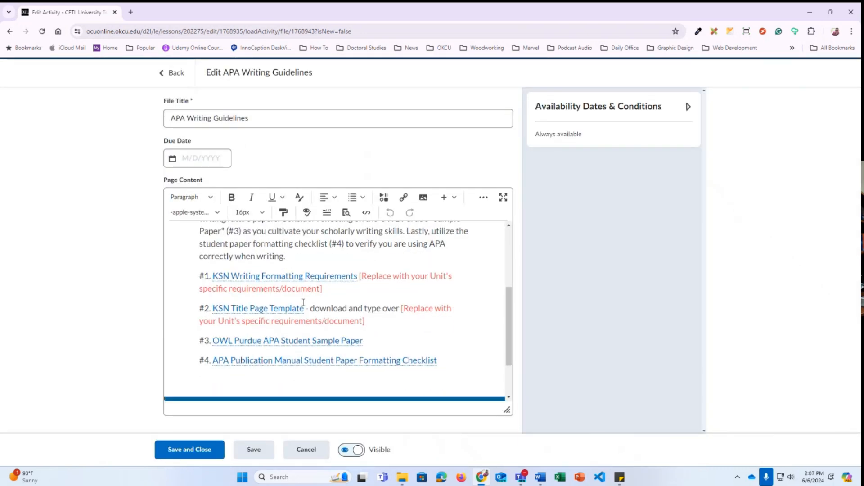
Replace the "KSN Title Page Template" link in item #2 with the text "Petree College of Arts and Sciences Title Page".
{"action": "left_click_drag", "start_coordinate": [304, 309], "coordinate": [212, 308]}
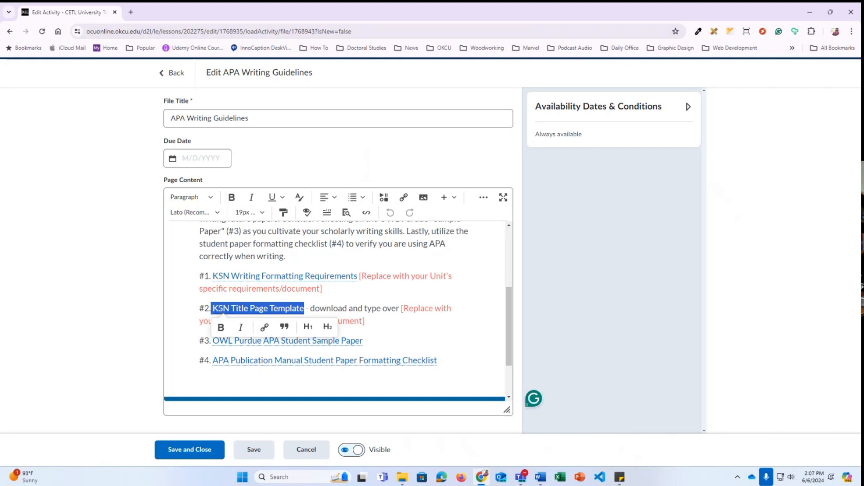
{"action": "key", "text": "BackSpace"}
{"action": "type", "text": "Petree"}
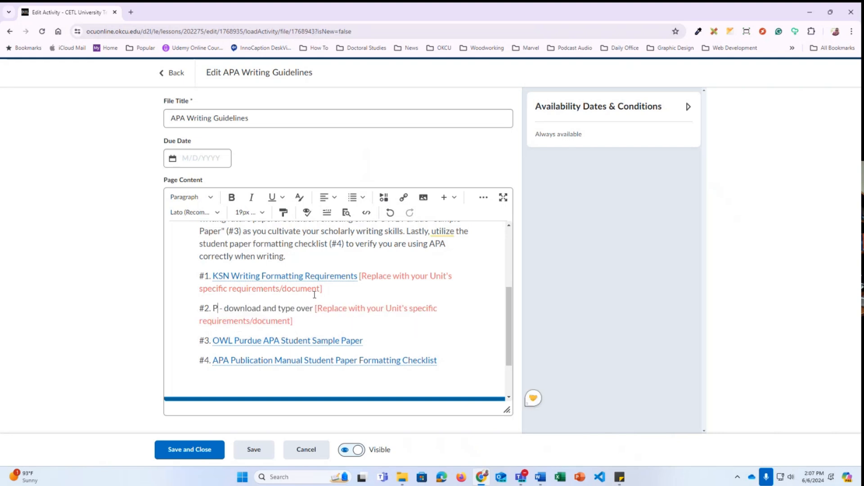
{"action": "type", "text": " College of Arts an"}
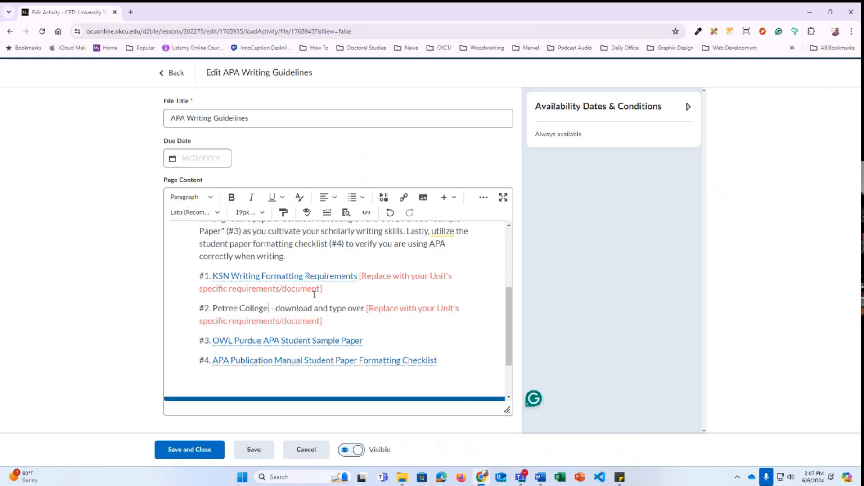
{"action": "type", "text": "d Sciences Title"}
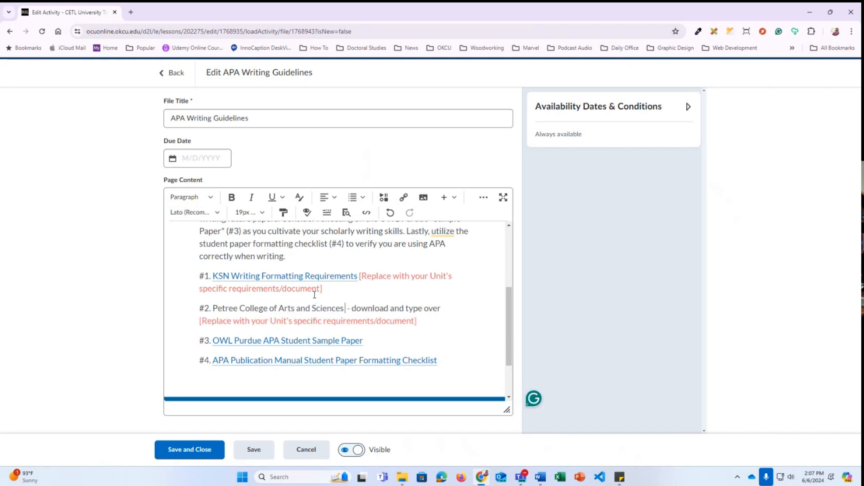
{"action": "type", "text": " Page"}
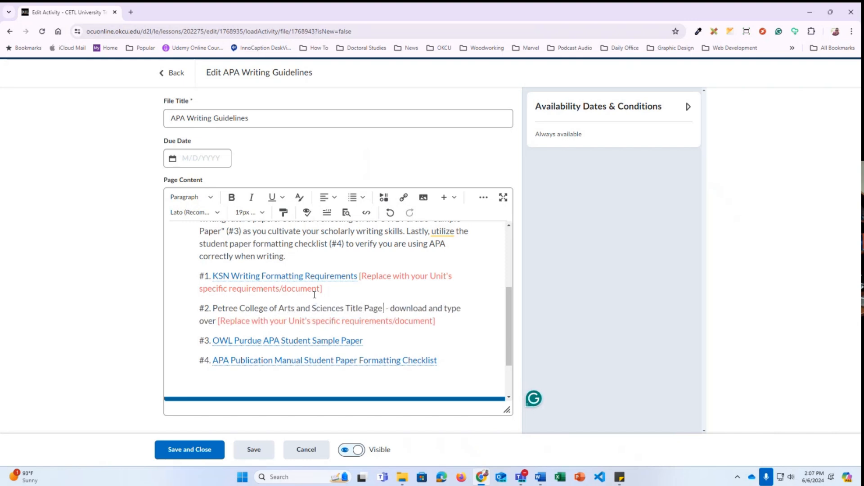
Link the "Petree College of Arts and Sciences Title Page" text to the uploaded course file "How to Record a Video with D2L Media Library and CETL Lightboard".
{"action": "left_click", "coordinate": [214, 310], "text": "shift"}
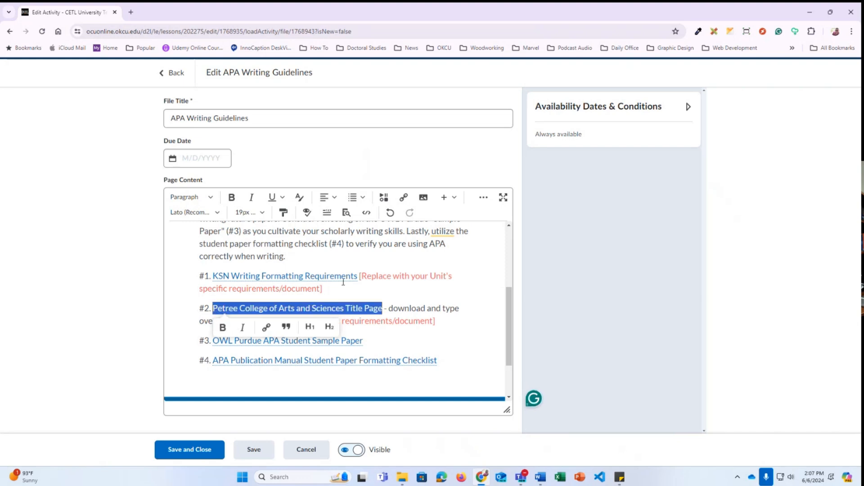
{"action": "left_click", "coordinate": [404, 198]}
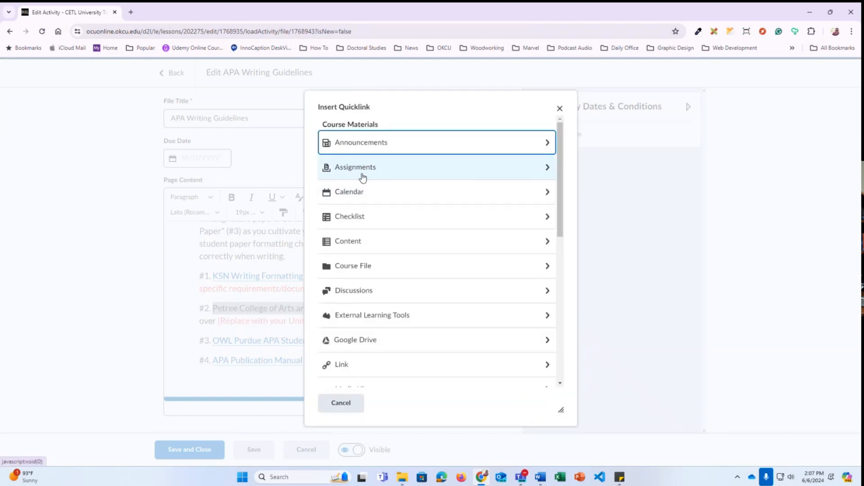
{"action": "left_click", "coordinate": [365, 270]}
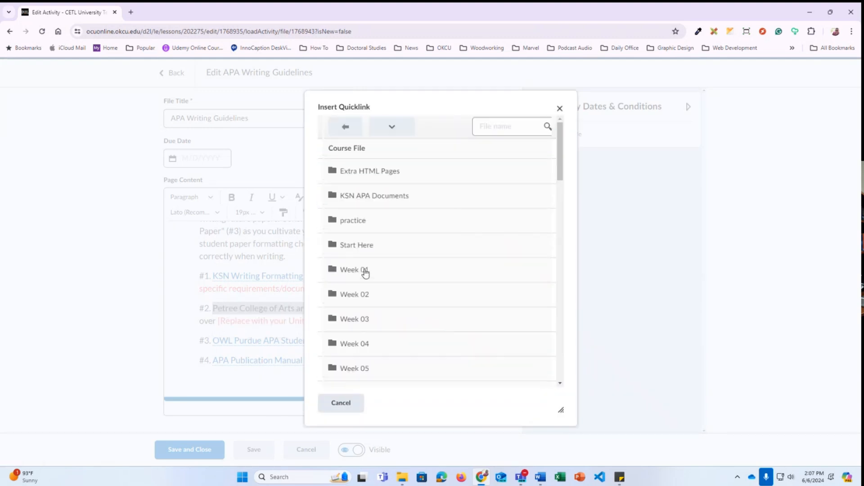
{"action": "scroll", "coordinate": [390, 306], "scroll_direction": "down", "scroll_amount": 8}
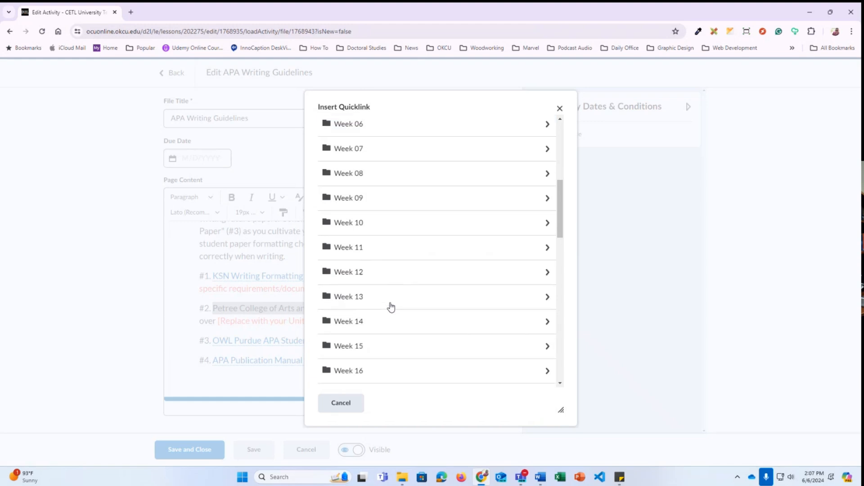
{"action": "scroll", "coordinate": [391, 307], "scroll_direction": "down", "scroll_amount": 6}
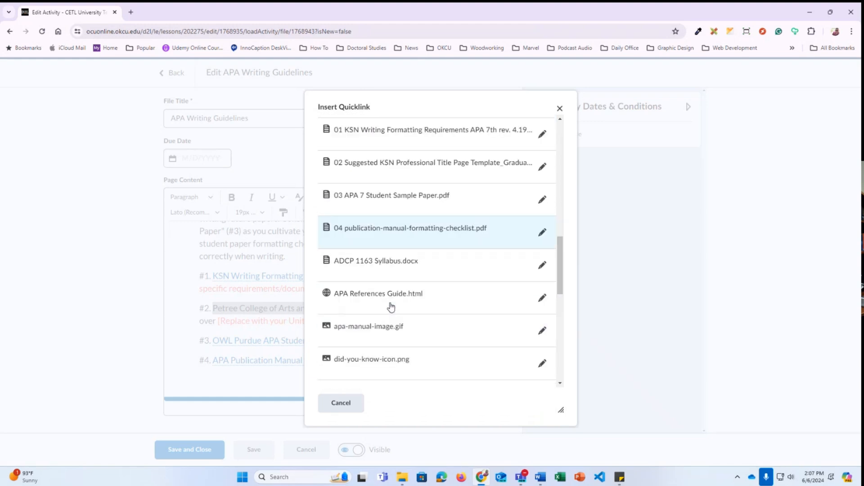
{"action": "scroll", "coordinate": [392, 310], "scroll_direction": "down", "scroll_amount": 6}
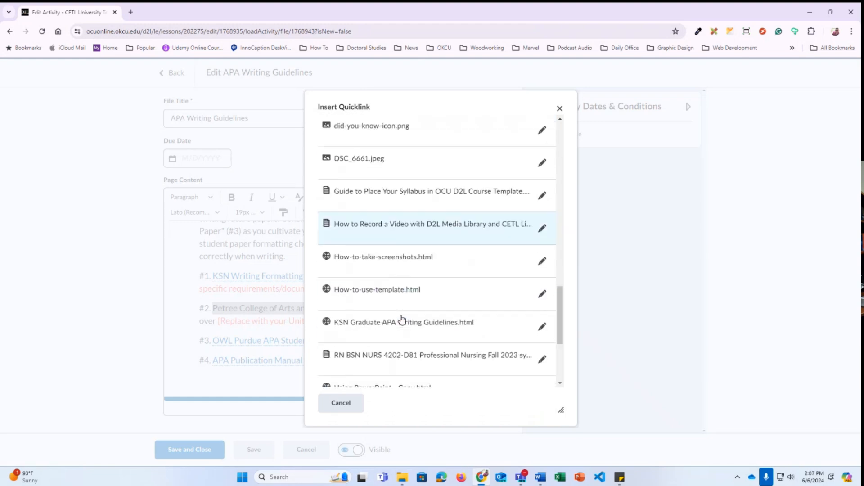
{"action": "scroll", "coordinate": [405, 321], "scroll_direction": "down", "scroll_amount": 3}
{"action": "scroll", "coordinate": [409, 324], "scroll_direction": "up", "scroll_amount": 5}
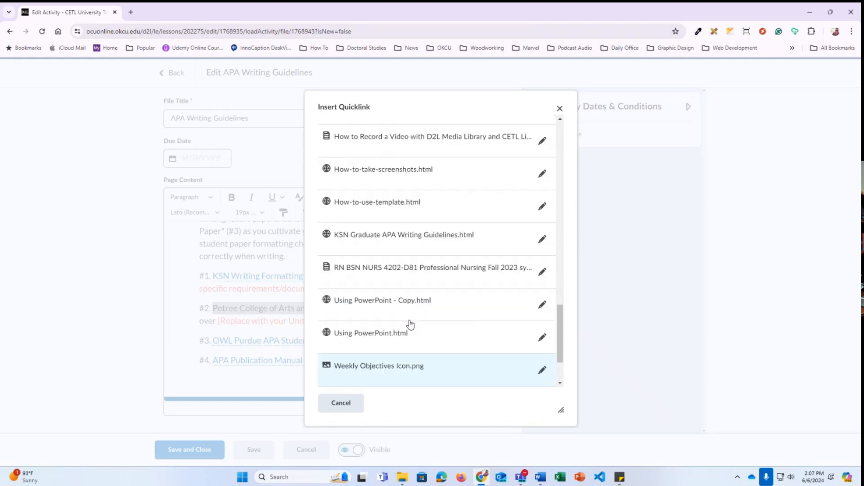
{"action": "scroll", "coordinate": [410, 324], "scroll_direction": "up", "scroll_amount": 2}
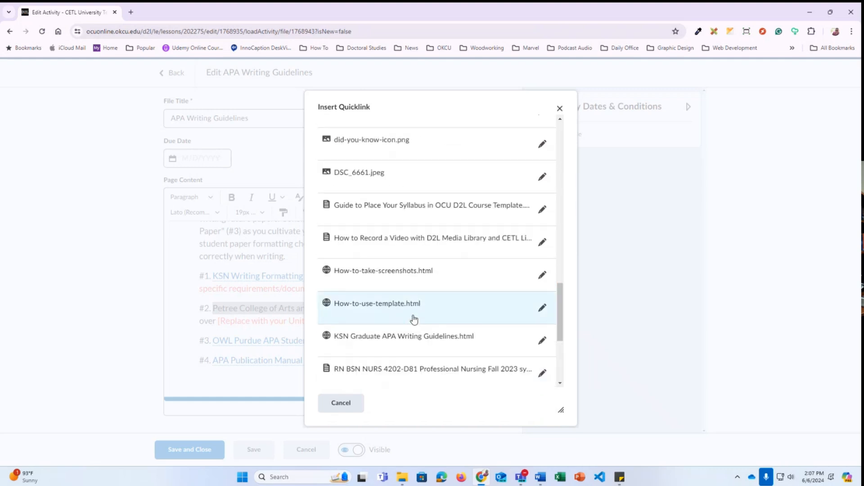
{"action": "left_click", "coordinate": [374, 243]}
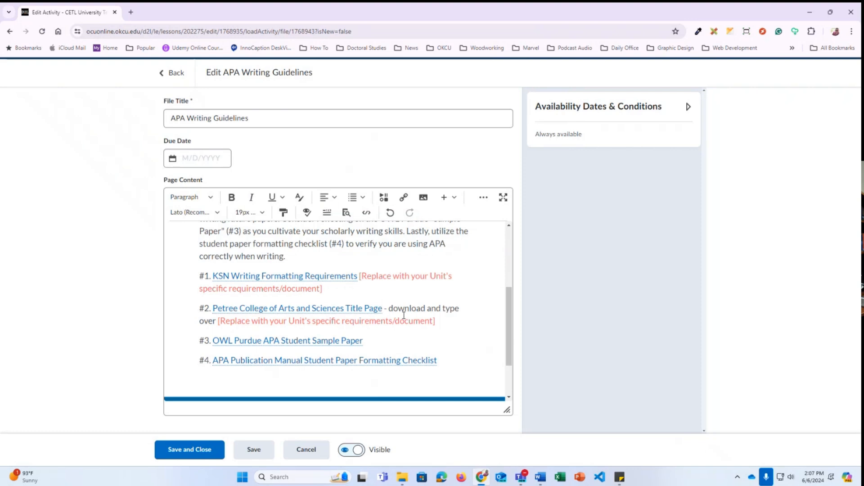
{"action": "left_click", "coordinate": [360, 311]}
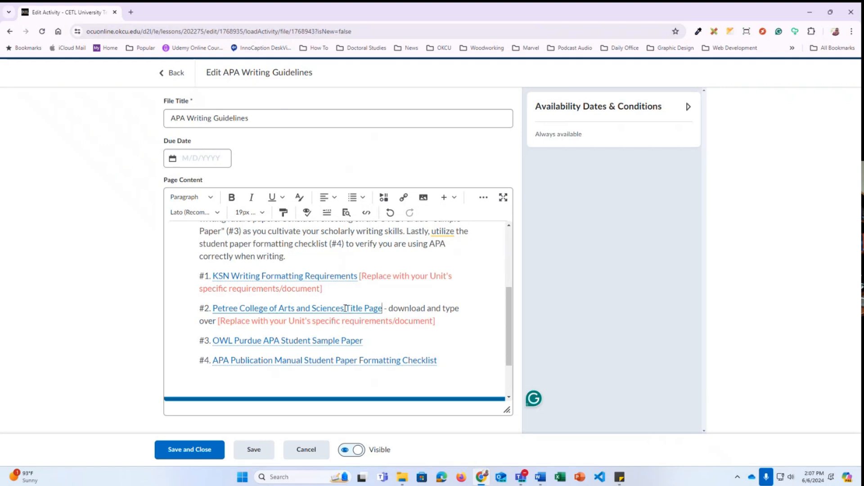
Cancel editing the APA Writing Guidelines page and discard its unsaved changes.
{"action": "left_click", "coordinate": [305, 451]}
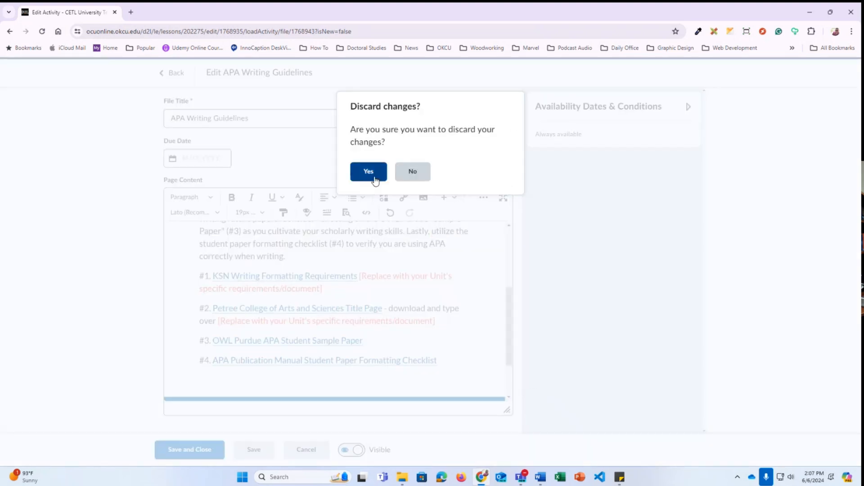
{"action": "left_click", "coordinate": [376, 178]}
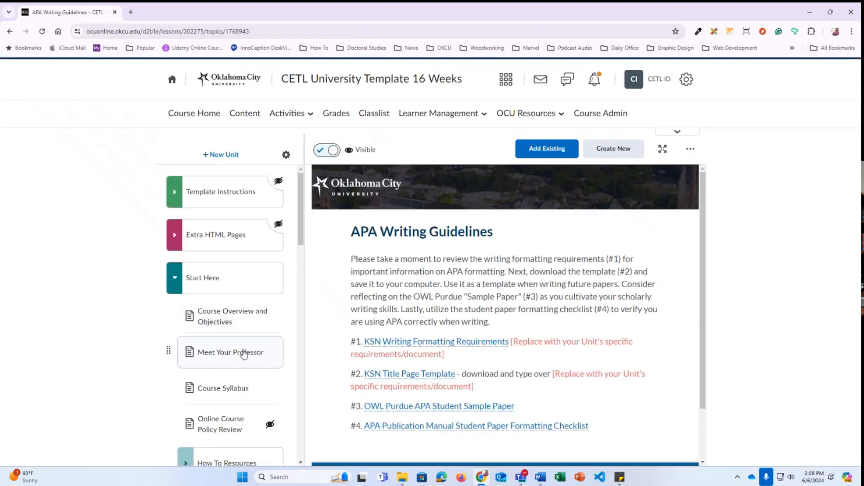
View the APA References Guide, APA In-Text-Citation Checklist and APA Reference Examples topics in Start Here's APA Format section.
{"action": "scroll", "coordinate": [243, 354], "scroll_direction": "down", "scroll_amount": 6}
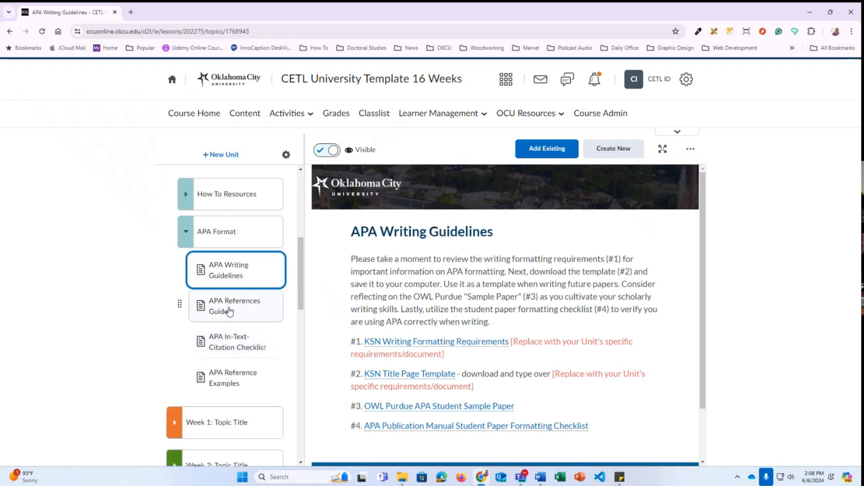
{"action": "left_click", "coordinate": [229, 310]}
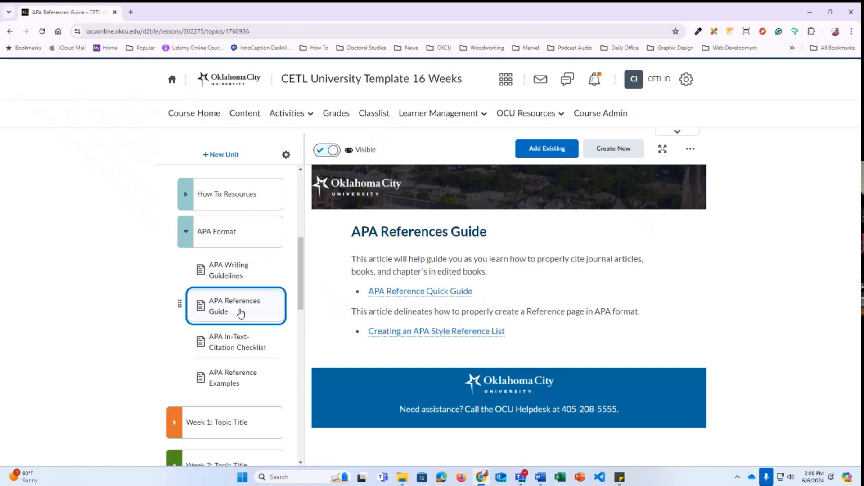
{"action": "left_click", "coordinate": [247, 347]}
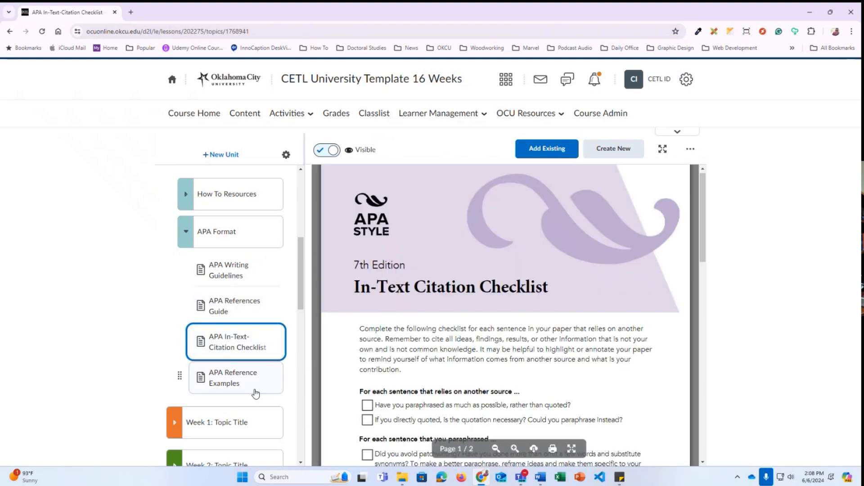
{"action": "left_click", "coordinate": [255, 388]}
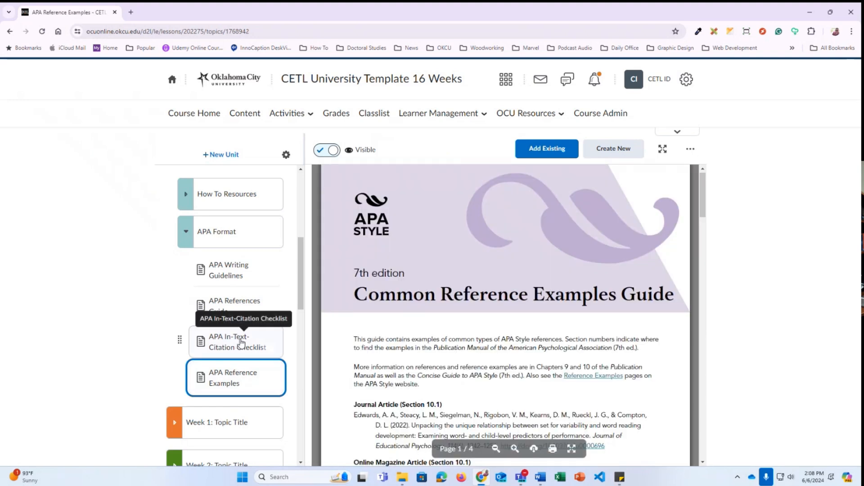
{"action": "scroll", "coordinate": [238, 337], "scroll_direction": "up", "scroll_amount": 5}
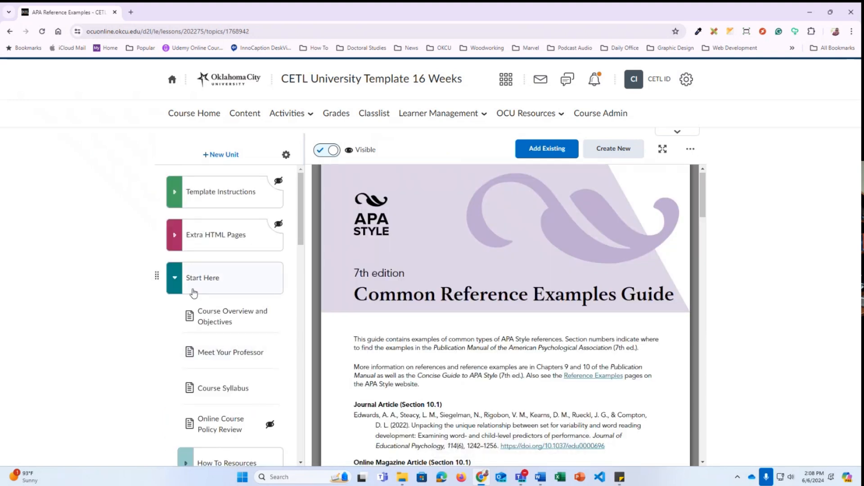